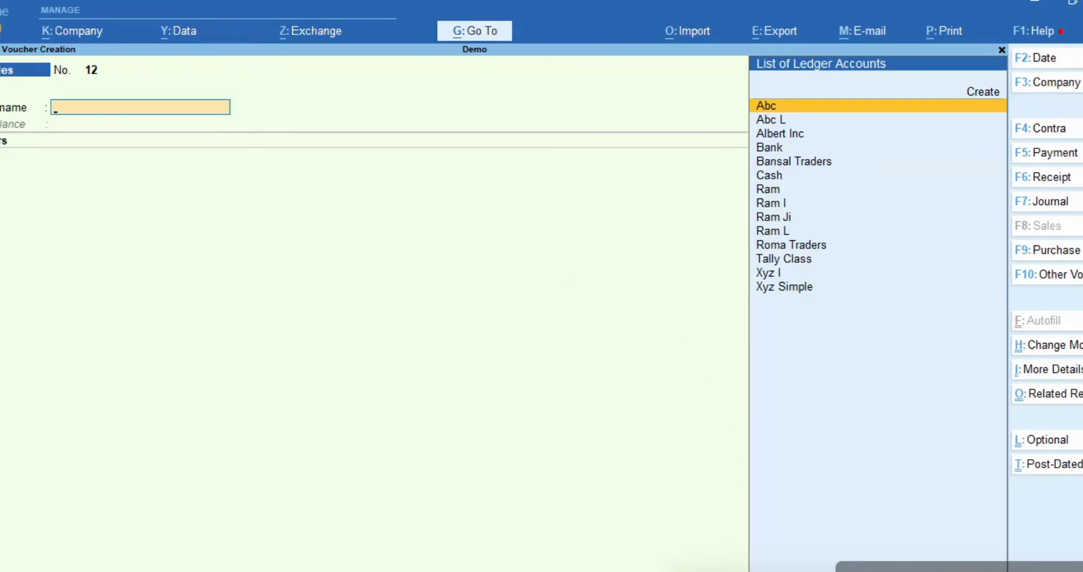
key("alt+c")
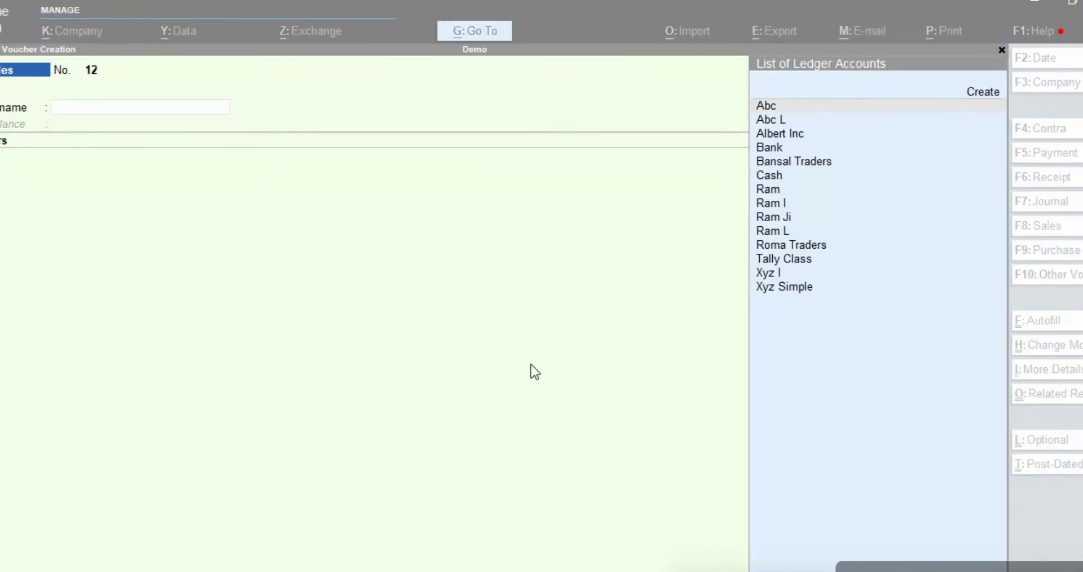
left_click(460, 298)
key("Escape")
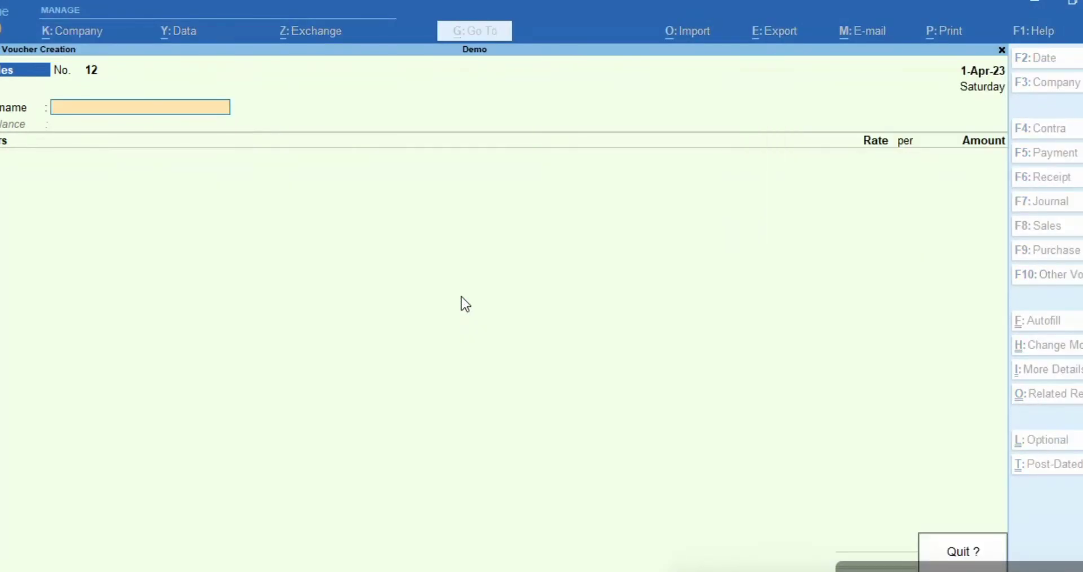
key("Return")
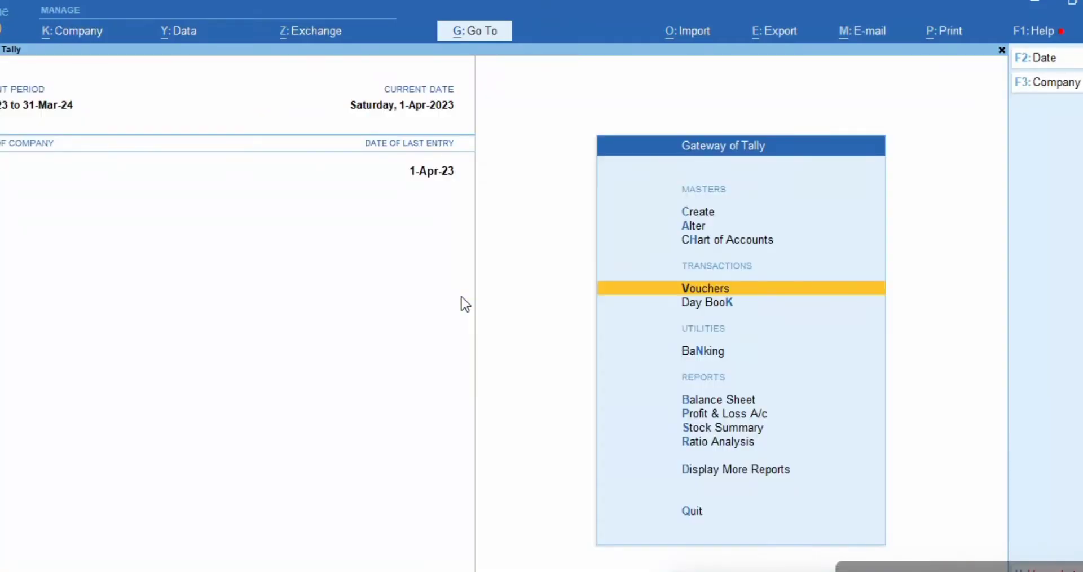
key("Return")
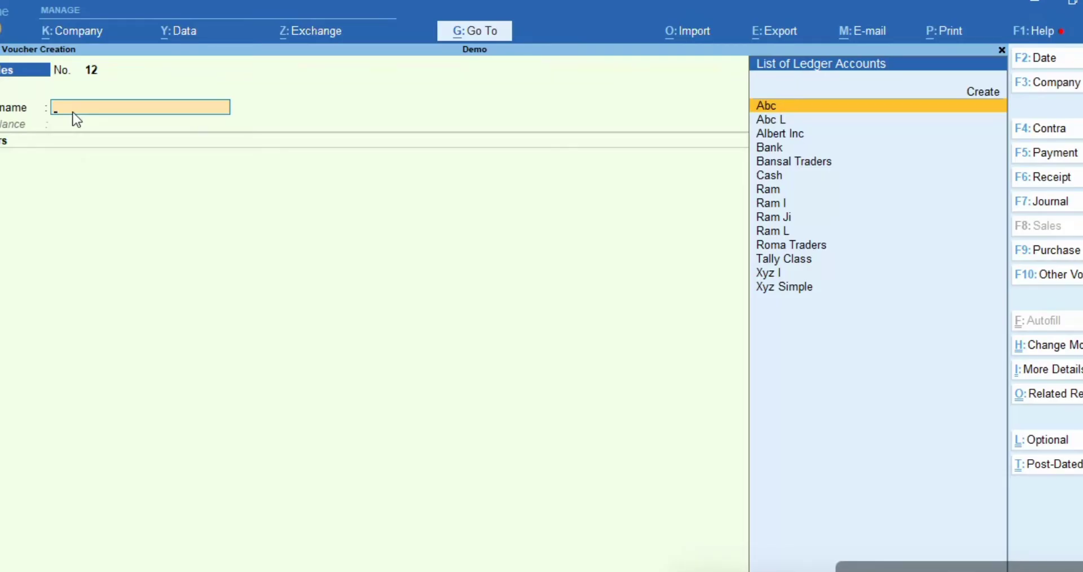
Create a party ledger named Gst Batch under the Sundry Debtors group and save it
key("alt+c")
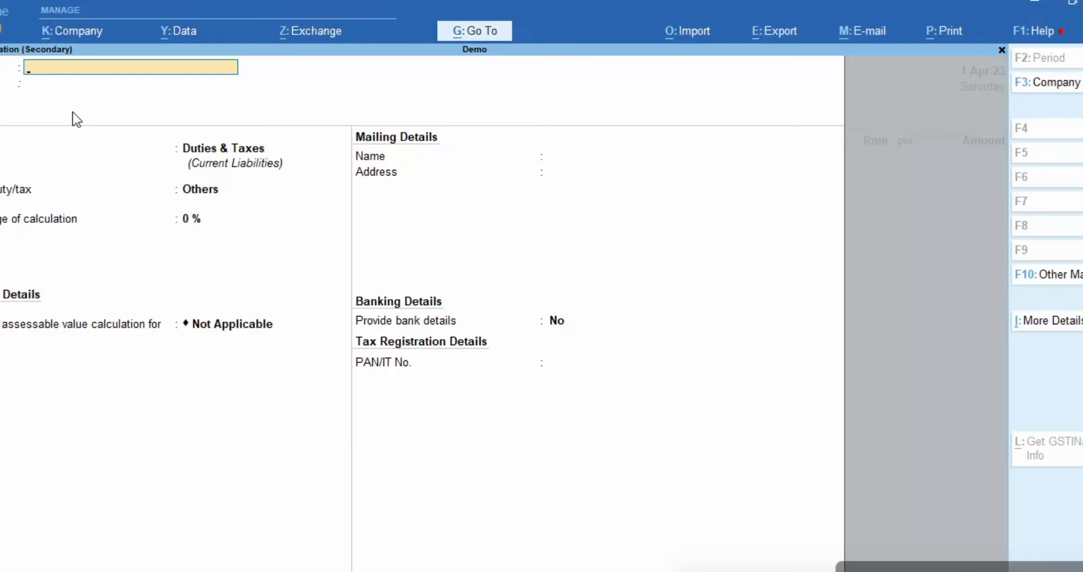
type("Gst Batch")
key("Return")
key("Return")
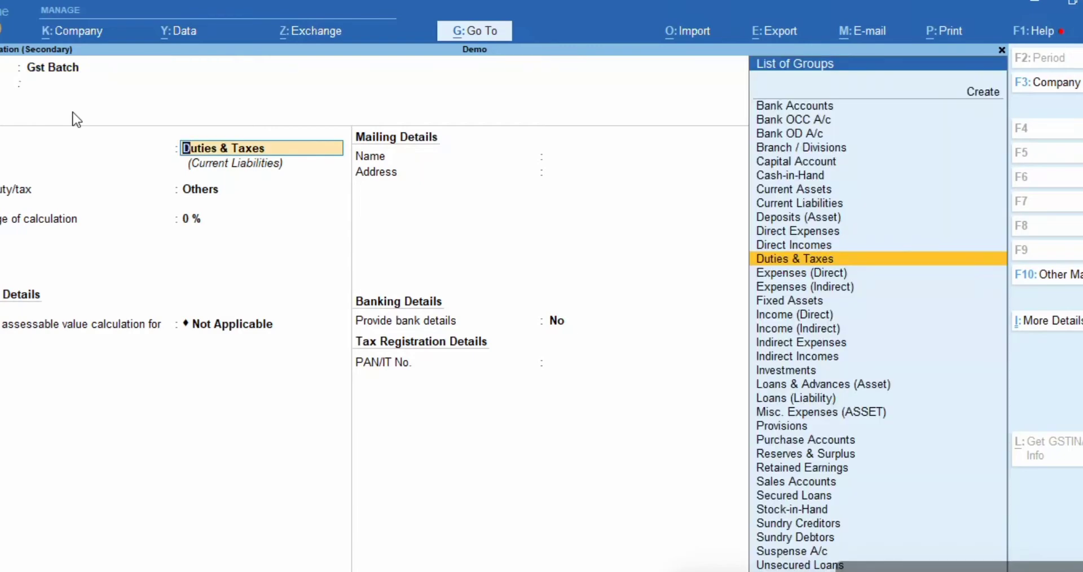
type("Deb")
key("Return")
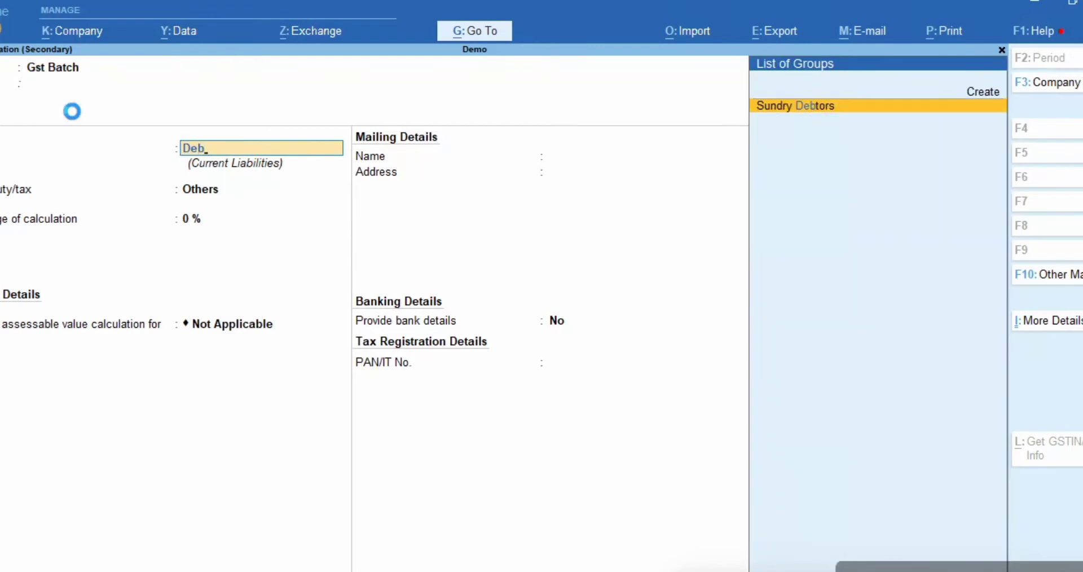
key("ctrl+a")
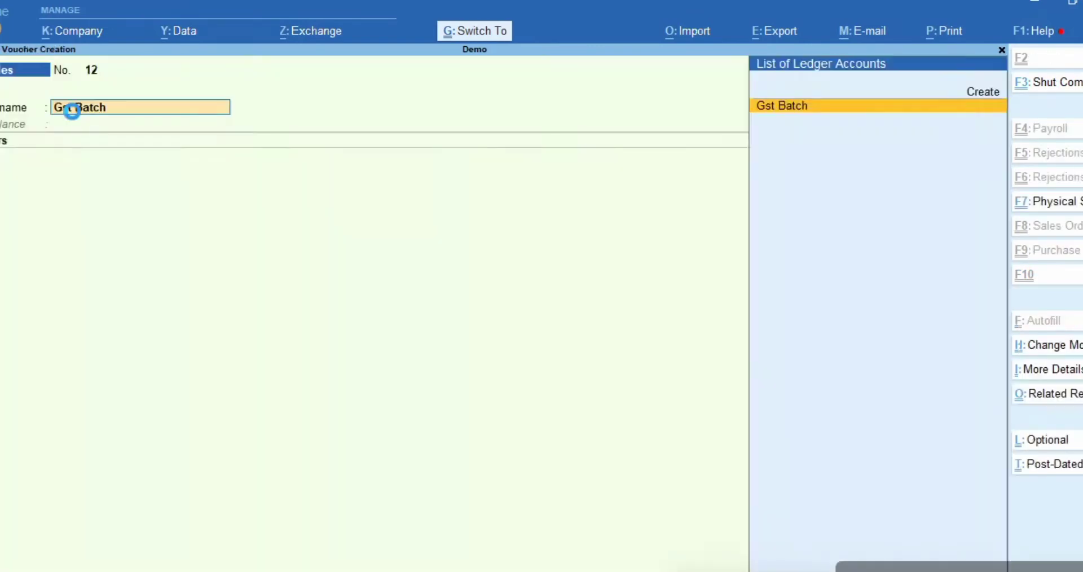
Use Gst Batch as the sales voucher's party and accept its dispatch and party details
key("Return")
key("ctrl+a")
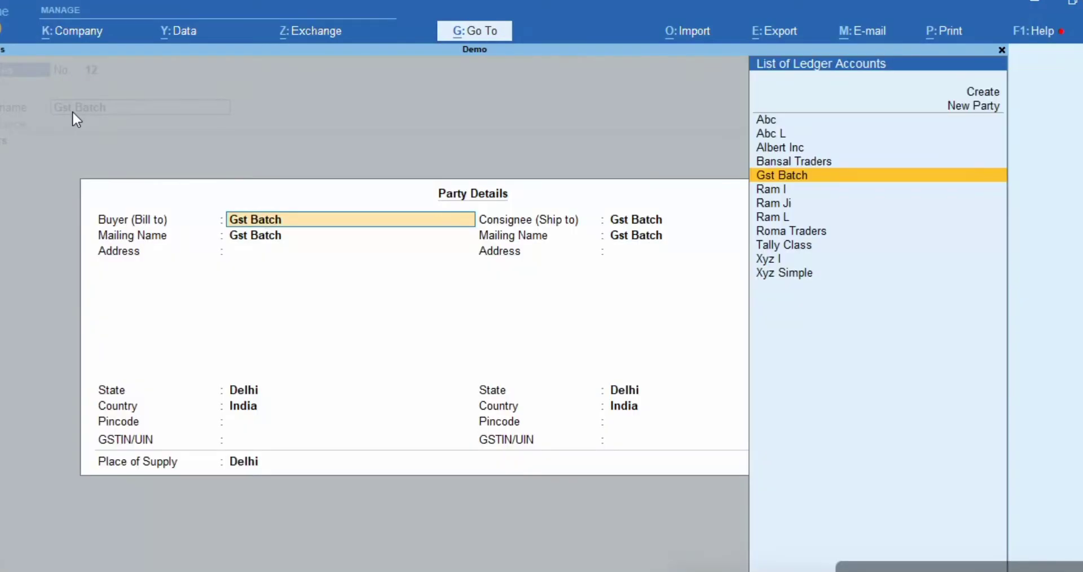
key("ctrl+a")
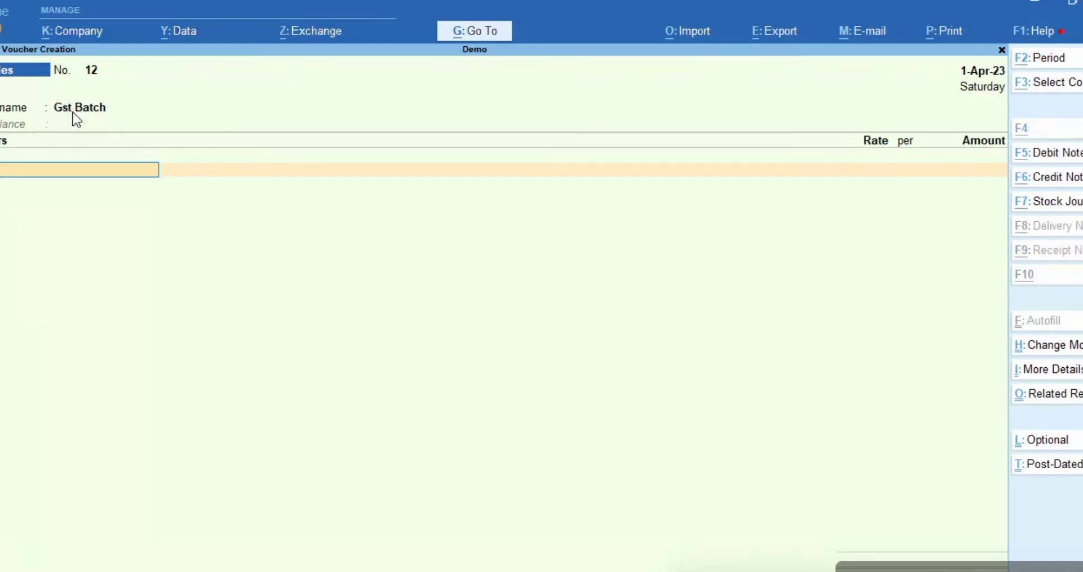
Create a ledger named Coaching Income for the voucher line and place it under the Sales Accounts group
key("alt+c")
type("Co")
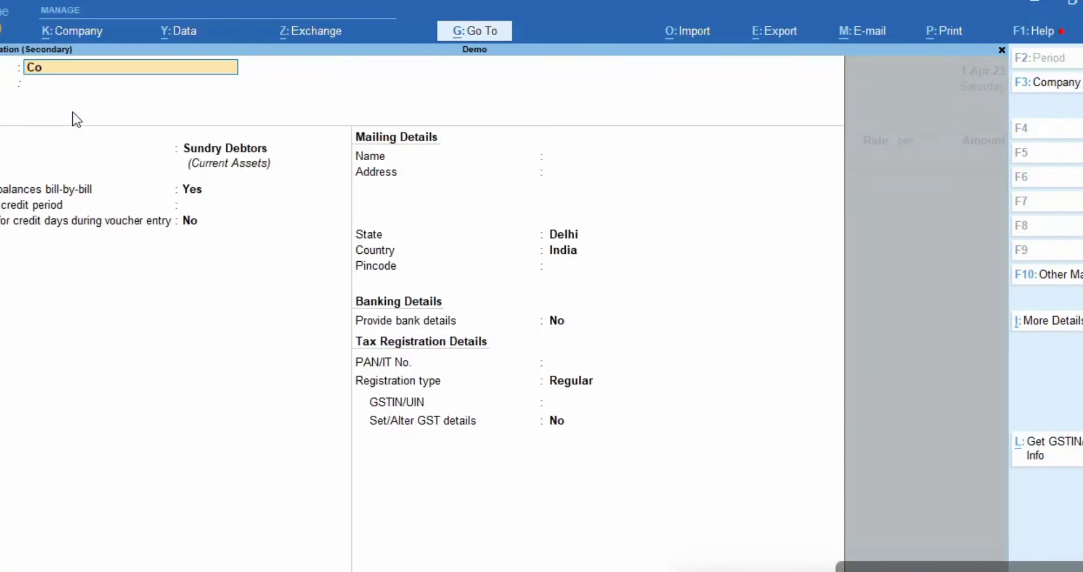
type("aching Income")
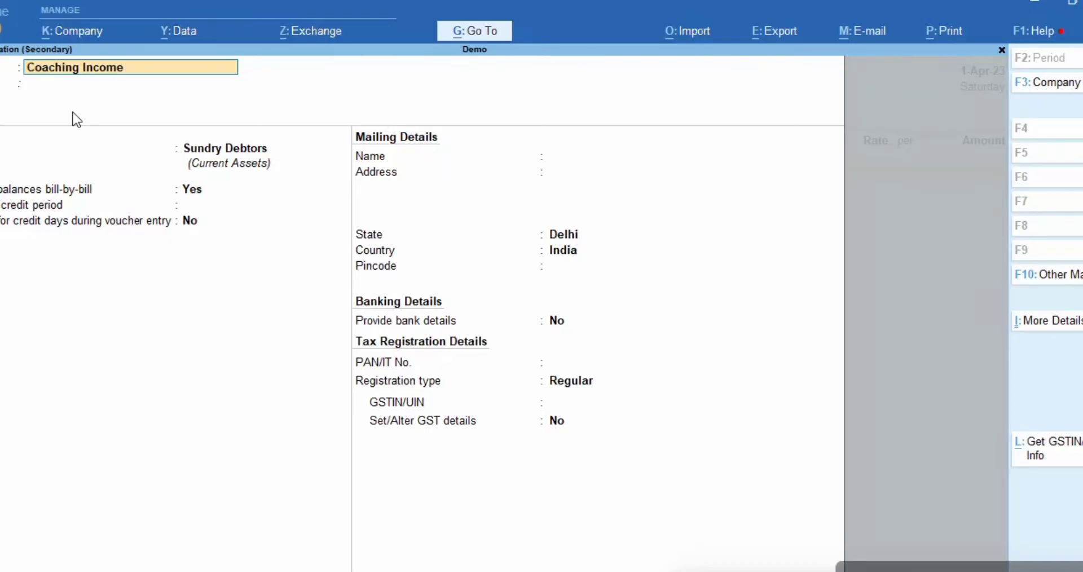
key("Return")
key("Return")
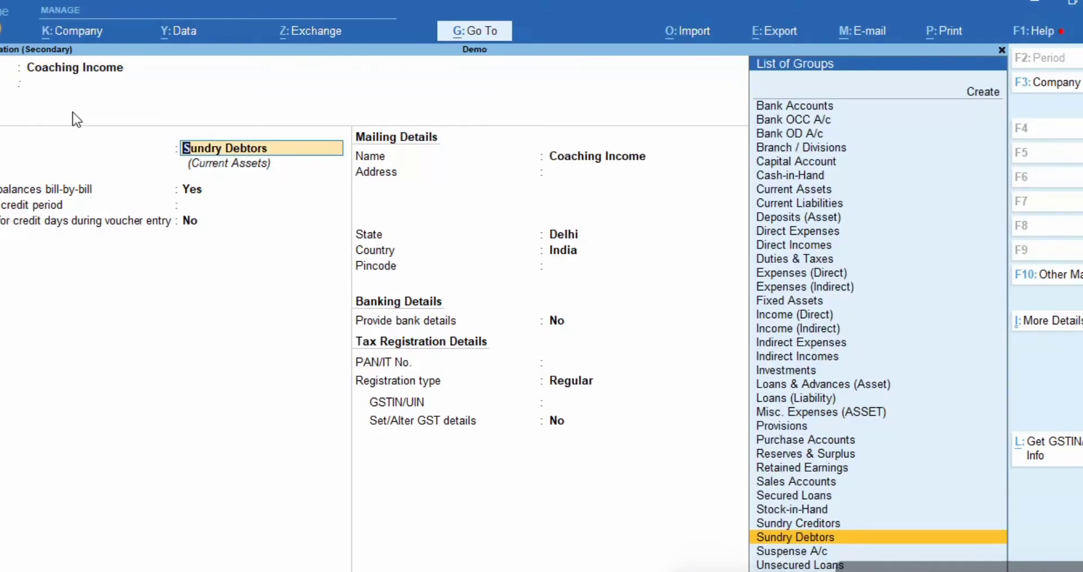
type("Sal")
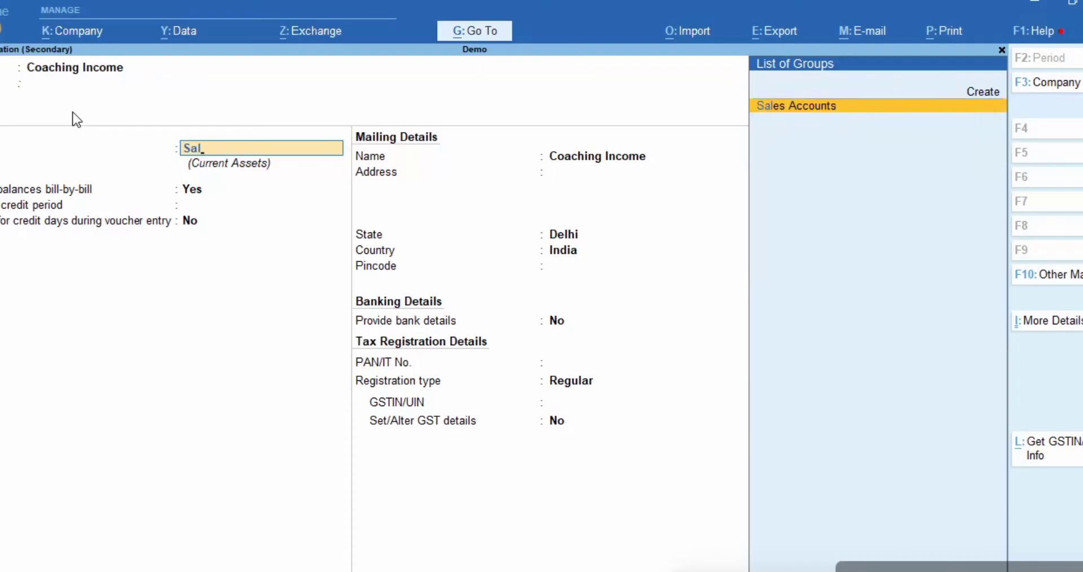
key("Return")
key("Return")
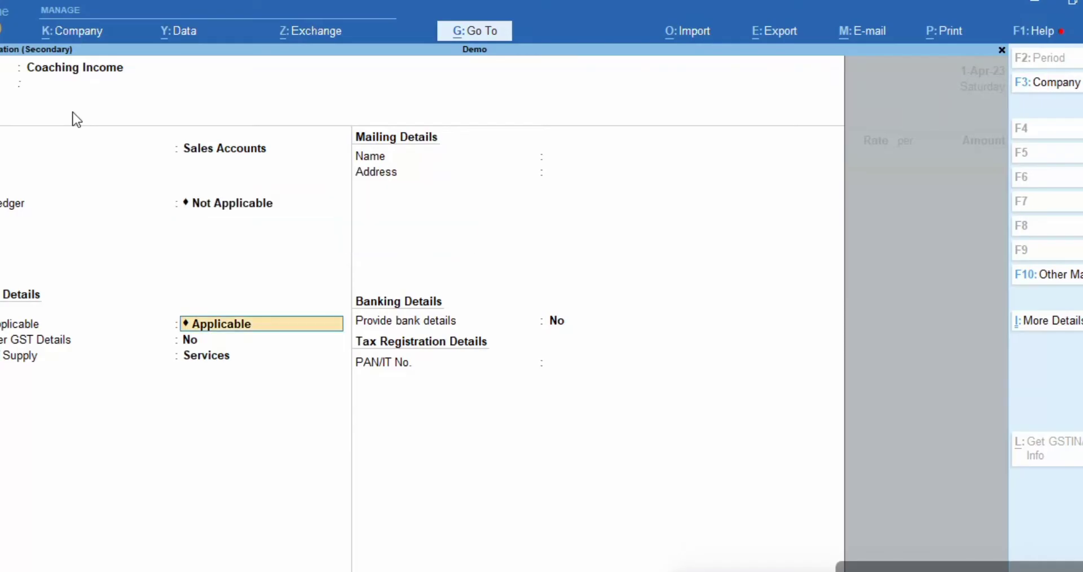
Enable GST details for the Coaching Income ledger and set its nature of transaction to Sales Taxable
key("Return")
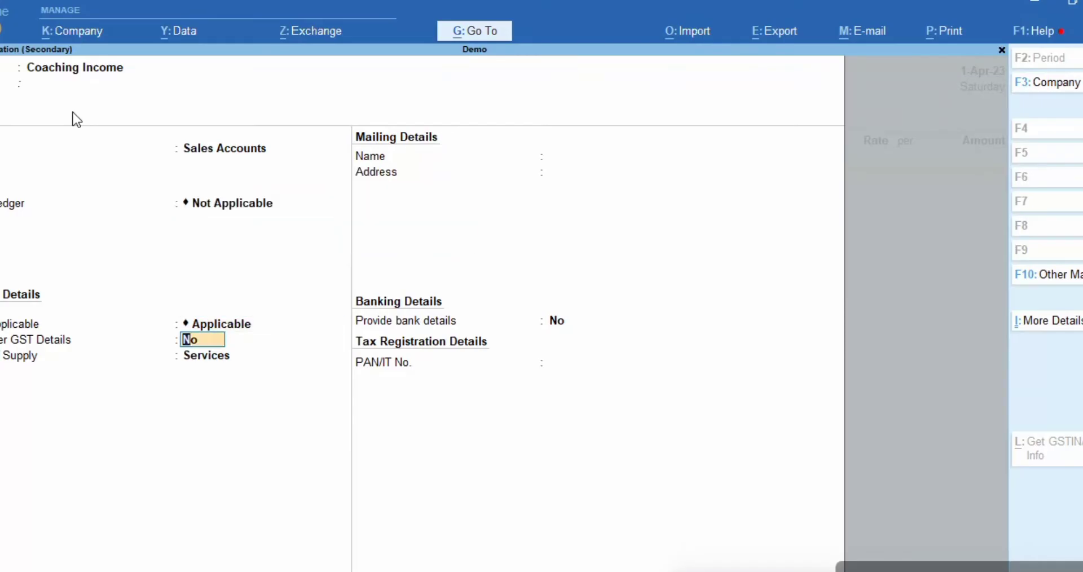
type("y")
key("Return")
key("Return")
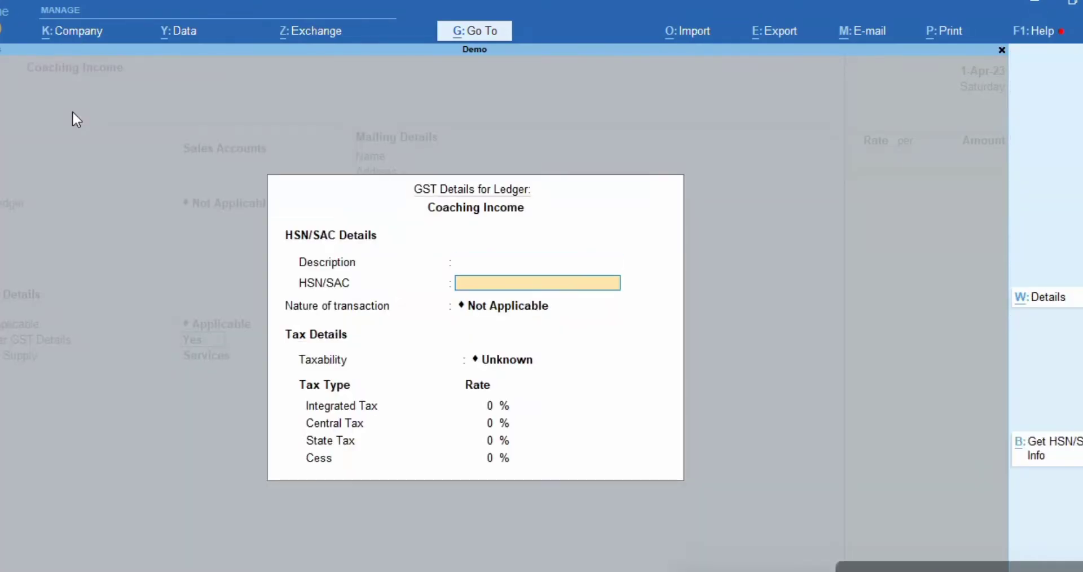
key("Return")
type("Sal")
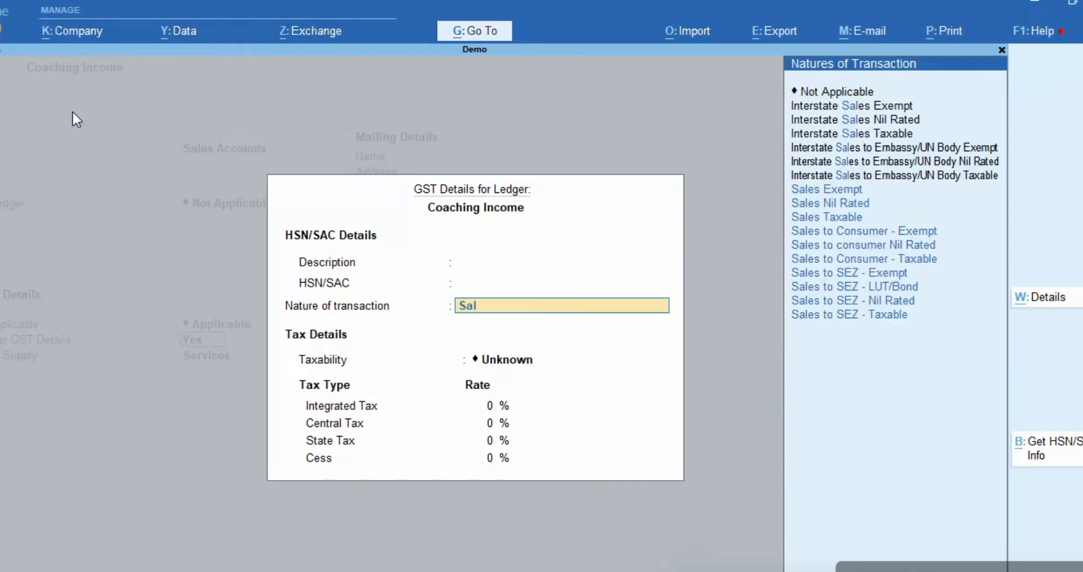
key("Down")
key("Down")
key("Down")
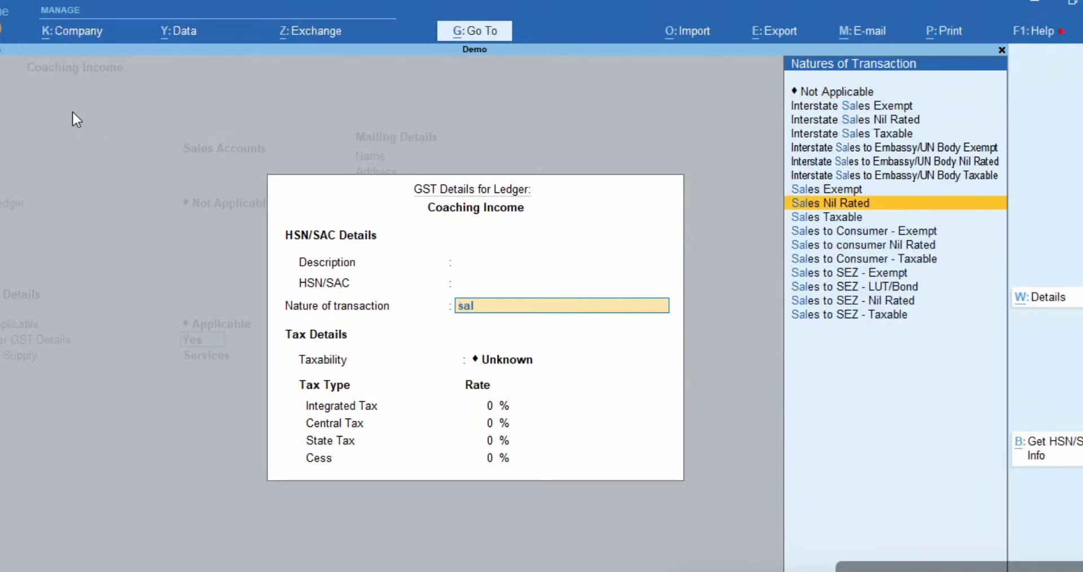
key("Return")
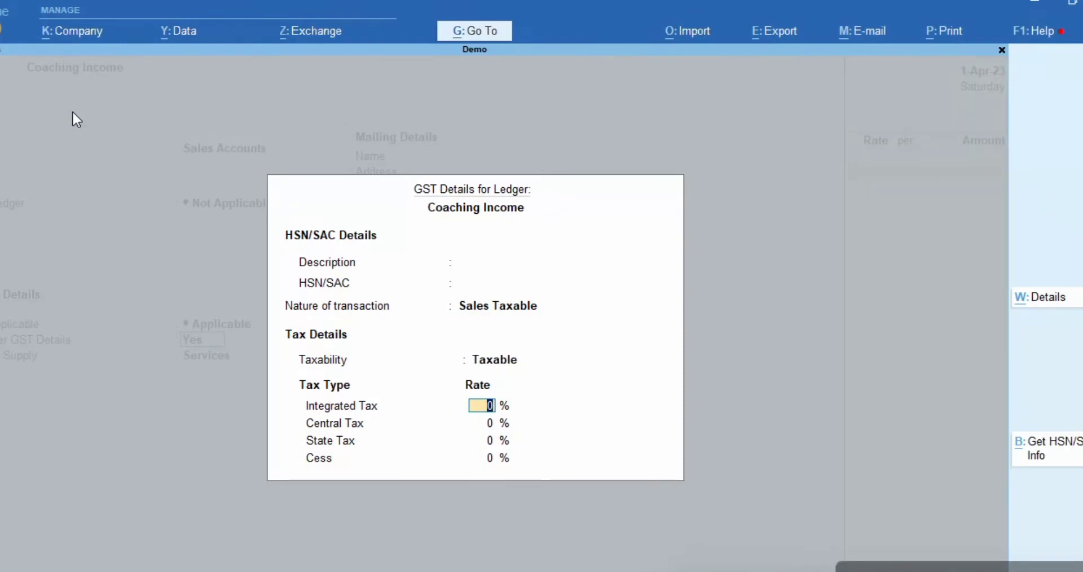
Set the Integrated Tax rate to 18% and accept the GST details for Coaching Income
type("18")
key("Return")
key("Return")
key("Return")
key("Return")
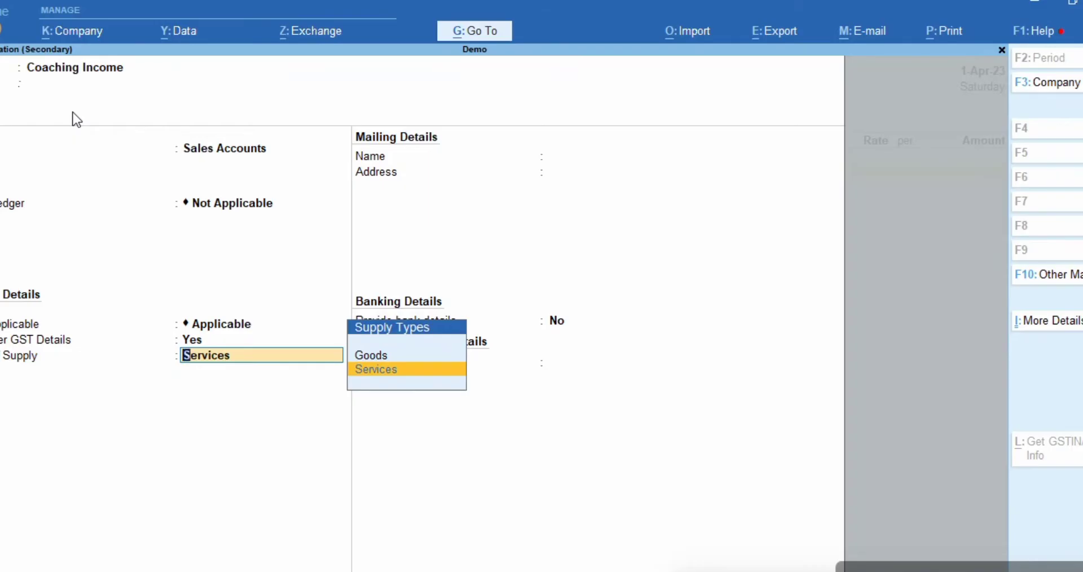
Keep Services as the type of supply, save the Coaching Income ledger and use it in the voucher
key("Return")
key("Return")
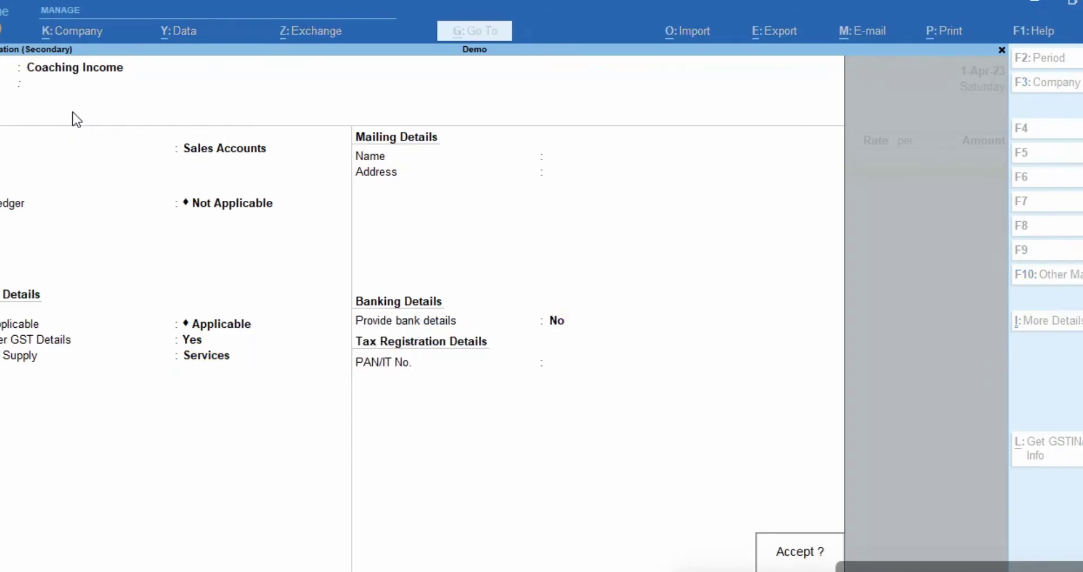
key("Return")
key("Return")
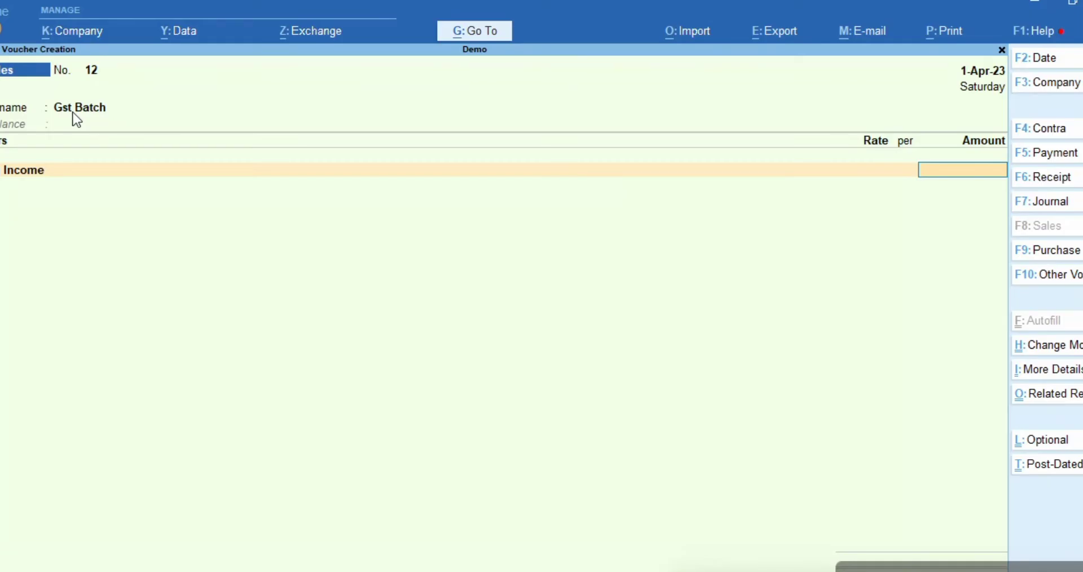
Enter 35000 as the Coaching Income amount and accept the tax classification as Sales Taxable
type("35000")
key("Return")
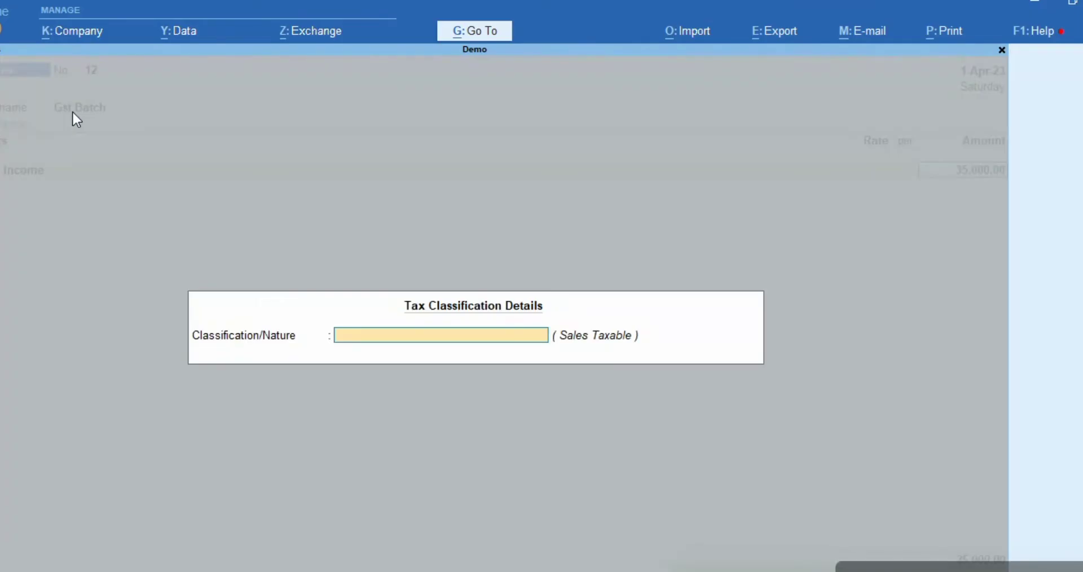
key("Return")
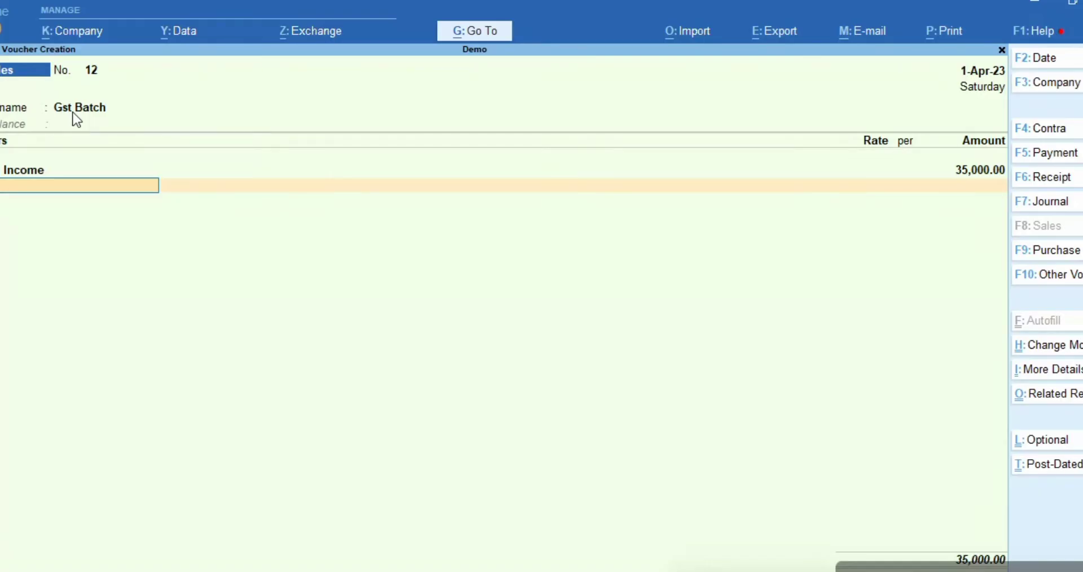
Add the Output Cgst ledger as a tax line below Coaching Income
type("ou")
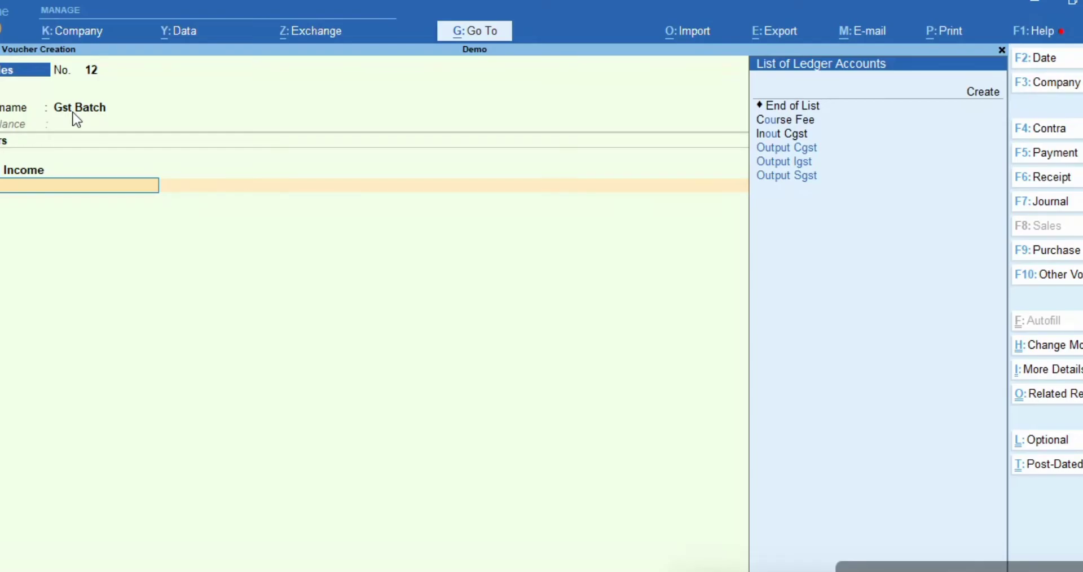
key("Down")
key("Down")
key("Up")
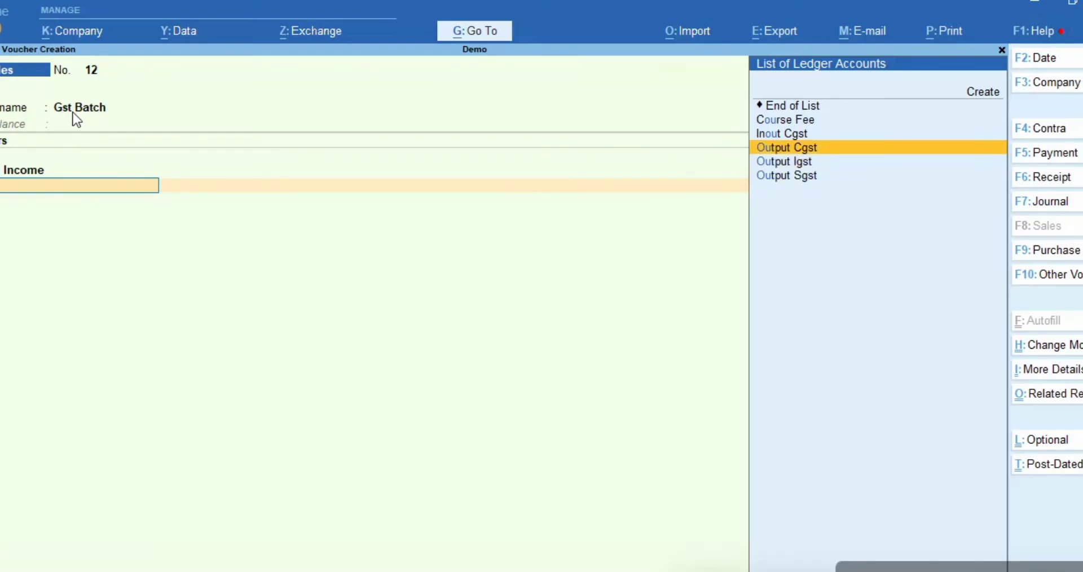
key("Return")
key("Return")
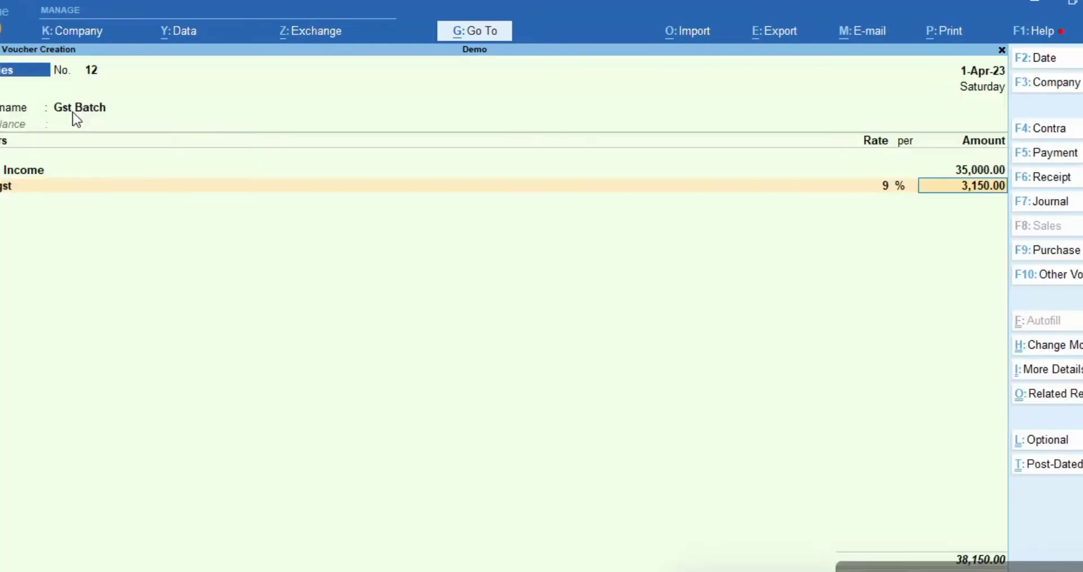
Check the percentage of calculation in the Output Cgst ledger and return to the voucher's next line
key("BackSpace")
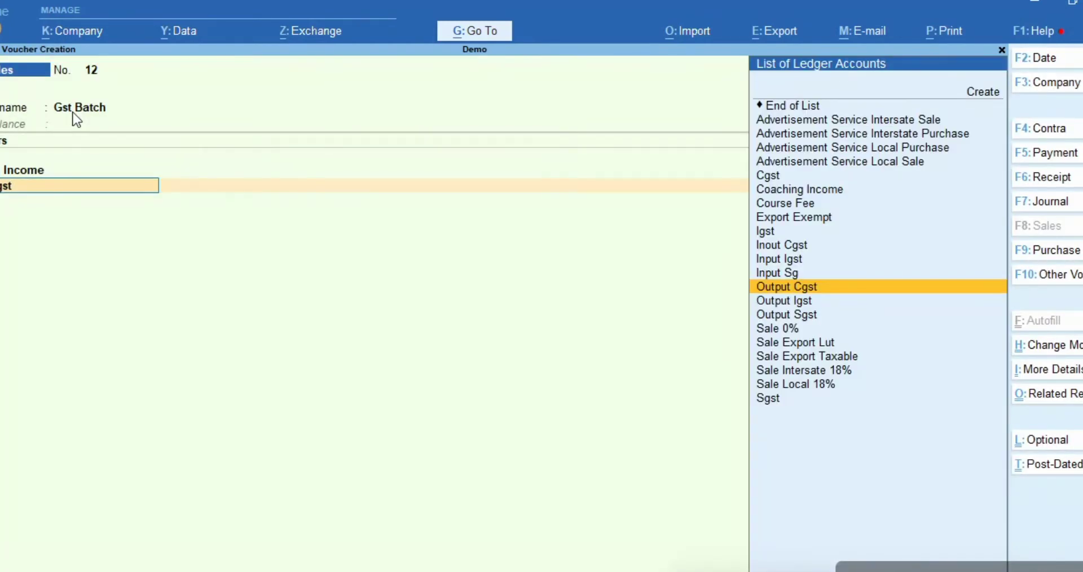
key("ctrl+Return")
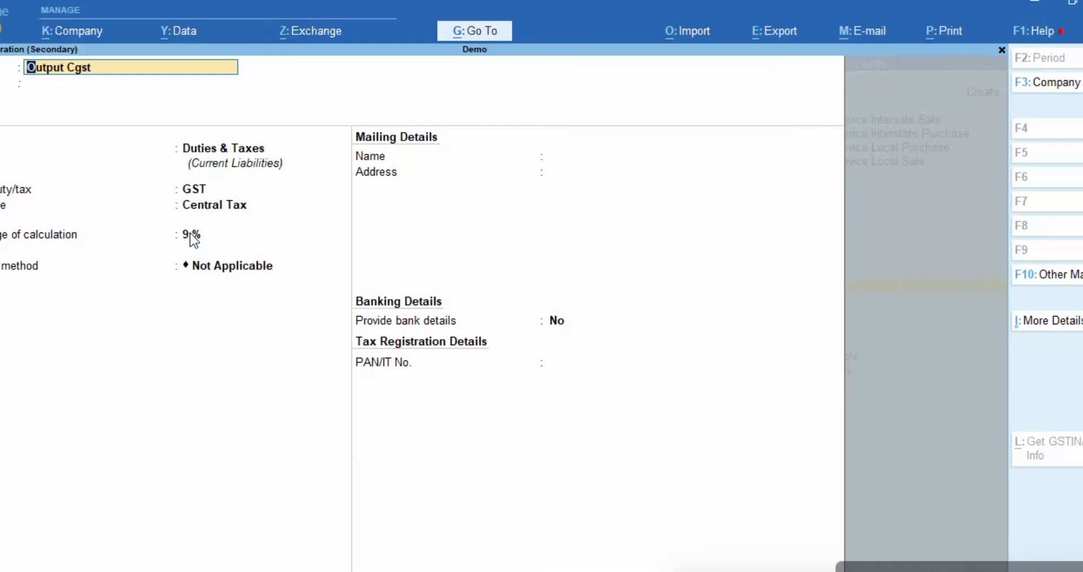
key("Escape")
key("Escape")
key("Return")
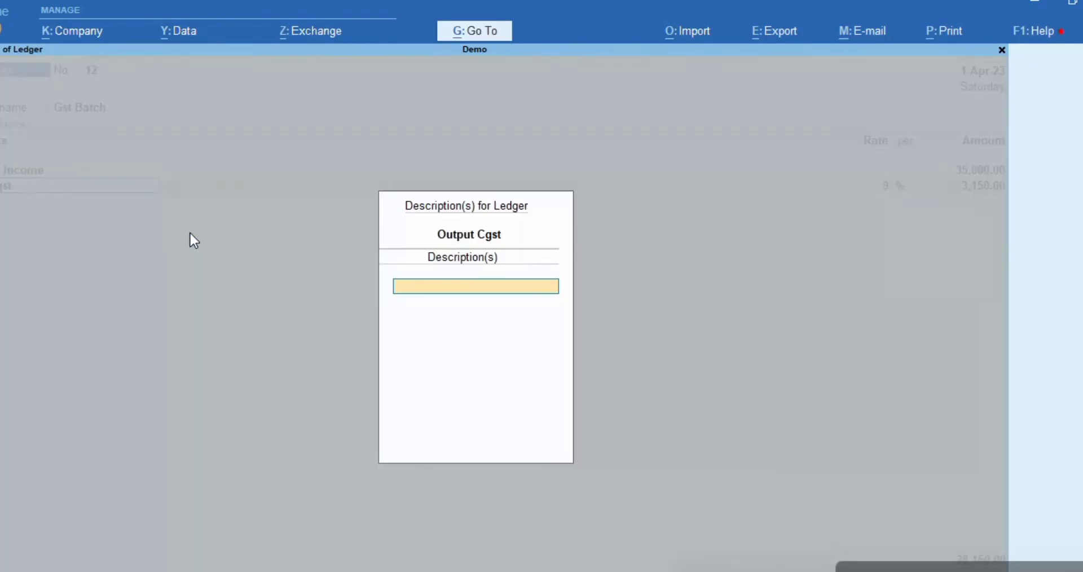
key("Return")
key("Return")
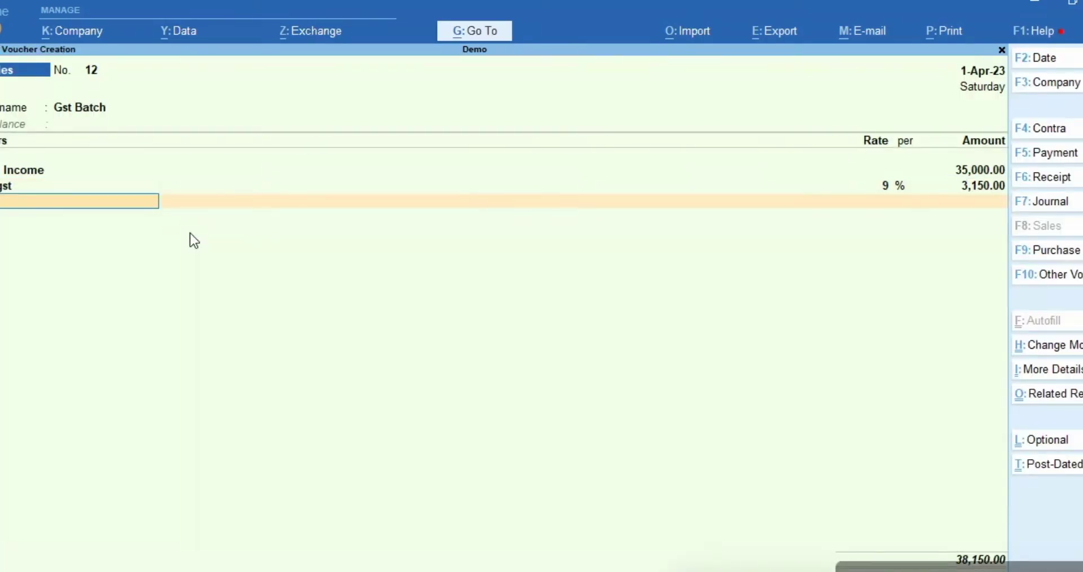
Add the Output Sgst ledger as a second tax line below Output Cgst
type("ou")
key("Down")
key("Down")
key("Down")
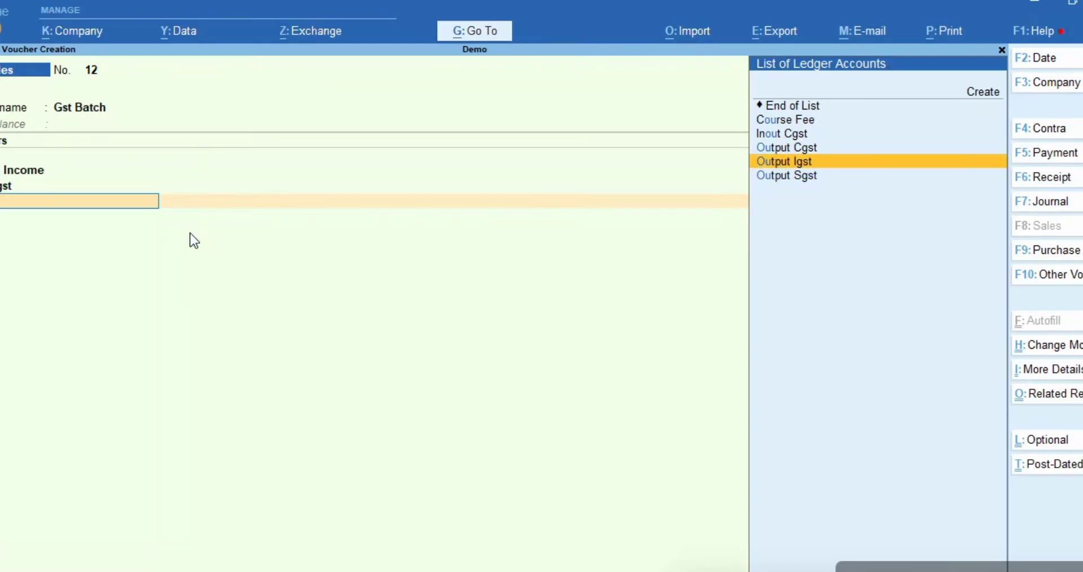
key("Return")
key("Return")
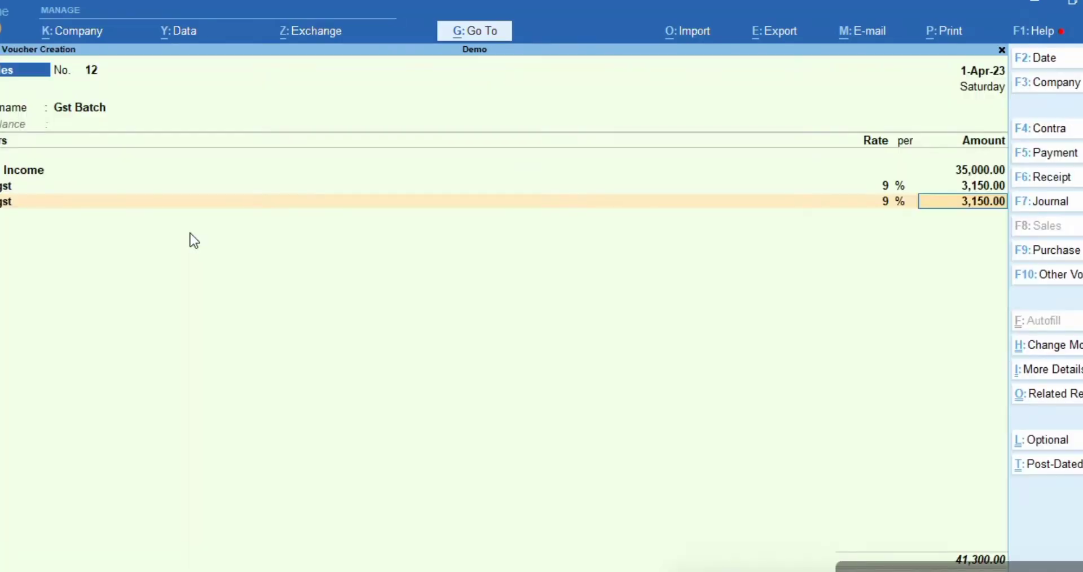
key("Return")
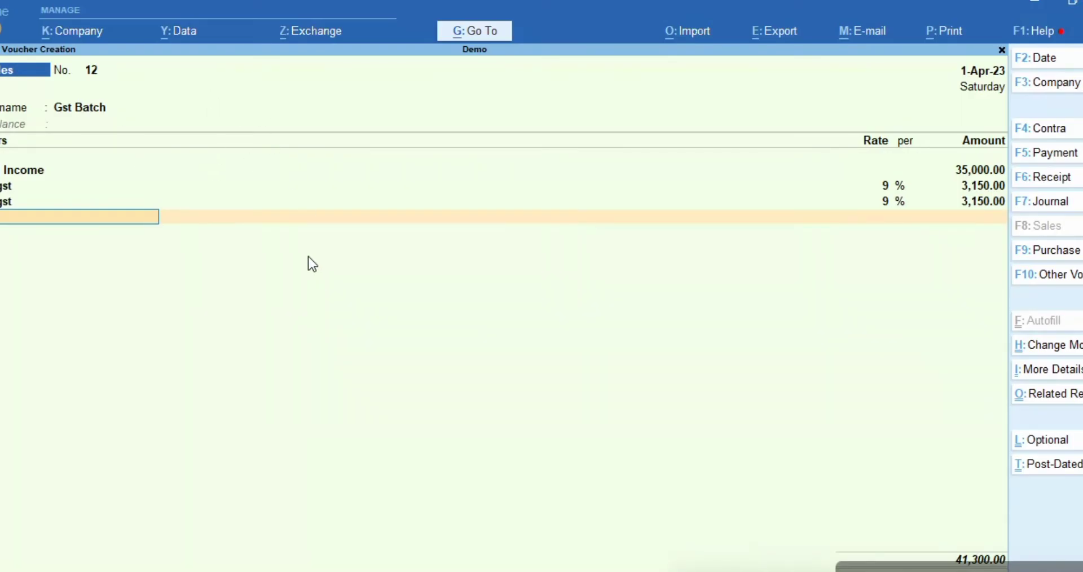
Review the available voucher modes and keep the sales voucher in Accounting Invoice mode
key("ctrl+h")
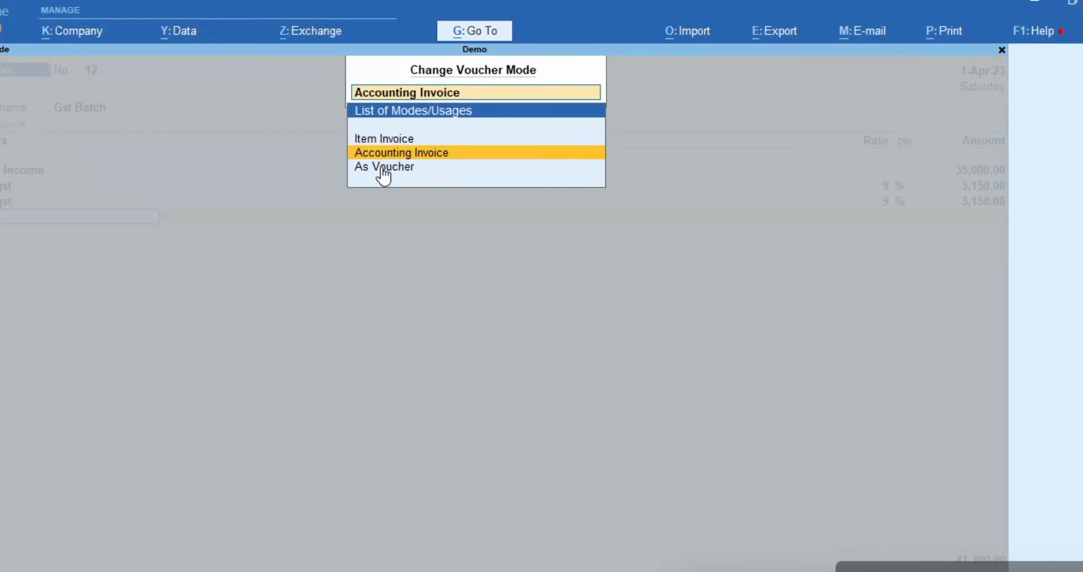
left_click(415, 153)
key("Return")
key("Return")
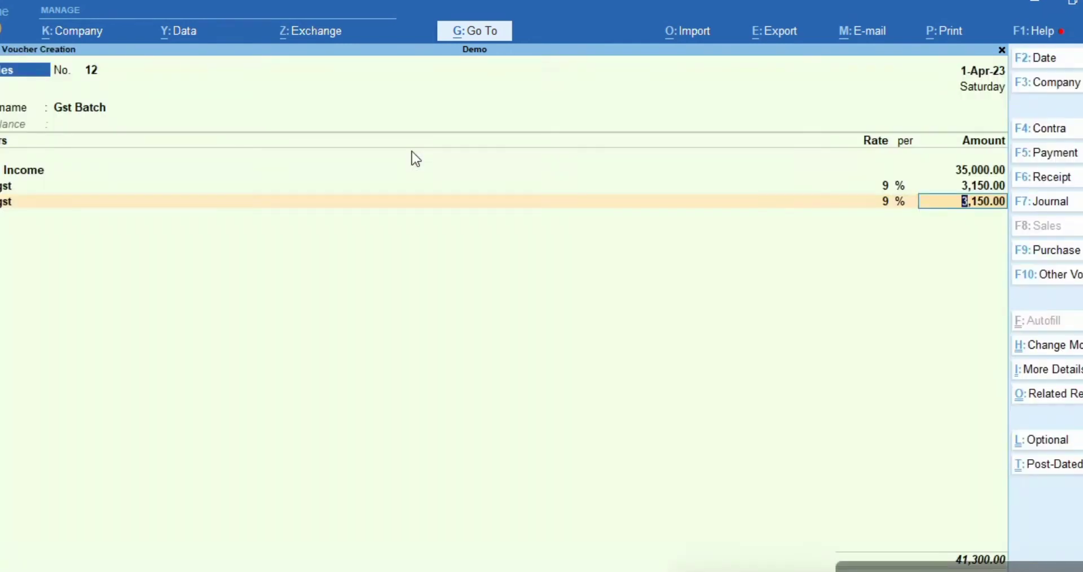
Finish the ledger lines, accept New Ref 12 as Gst Batch's bill-wise reference, and save the sales voucher
key("Return")
key("Return")
key("Return")
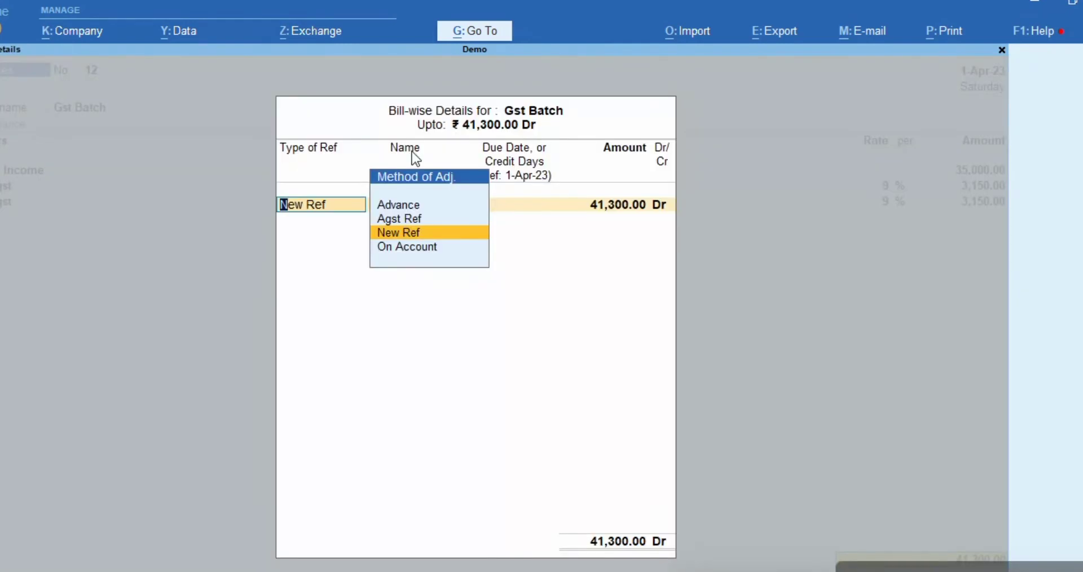
key("Return")
key("Return")
key("Return")
key("Return")
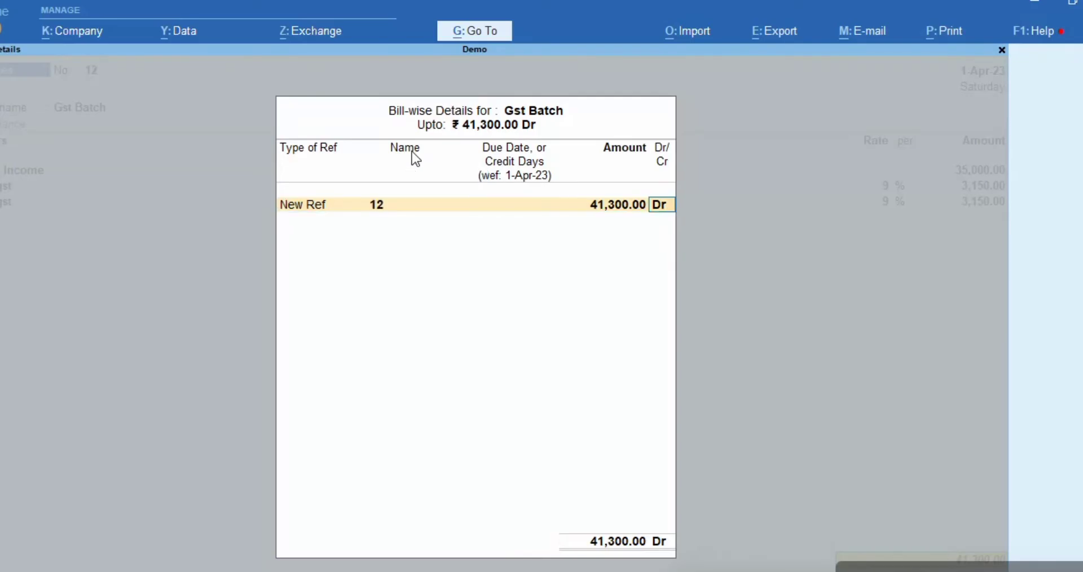
key("Return")
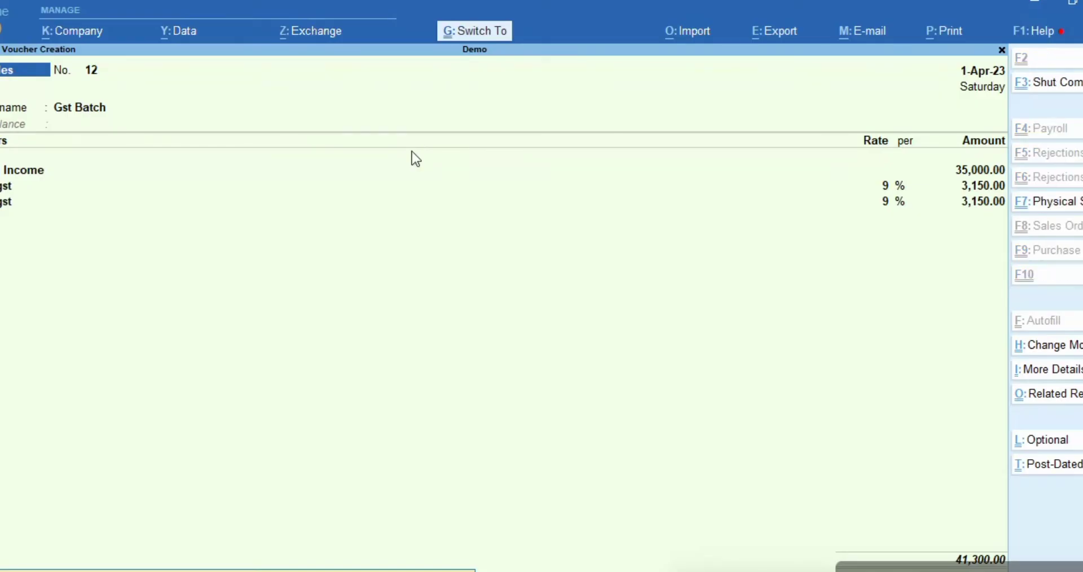
key("ctrl+a")
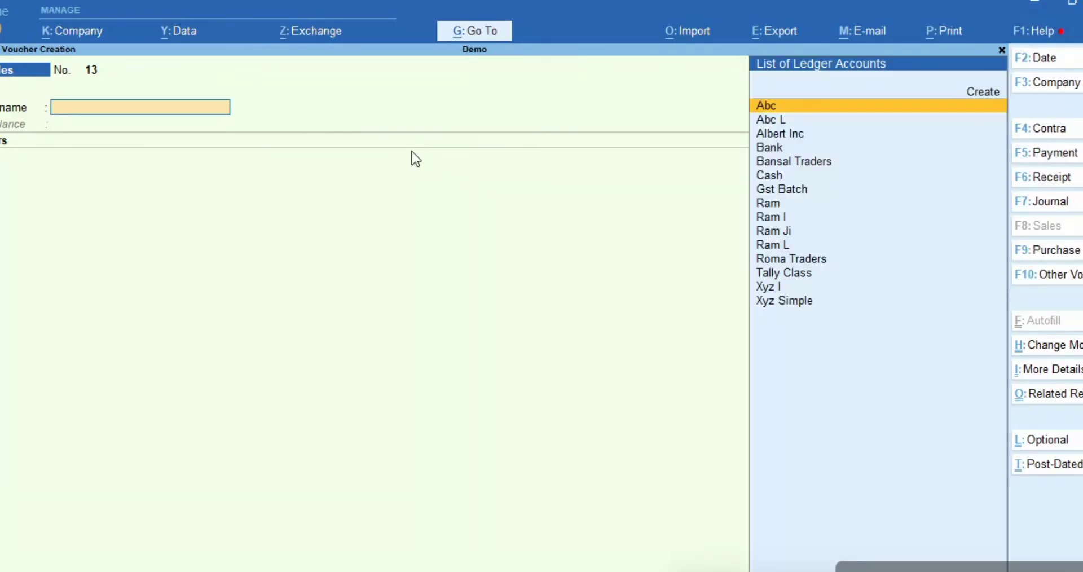
Create a party ledger named Rps Traders under the Sundry Debtors group from the new sales voucher
key("alt+c")
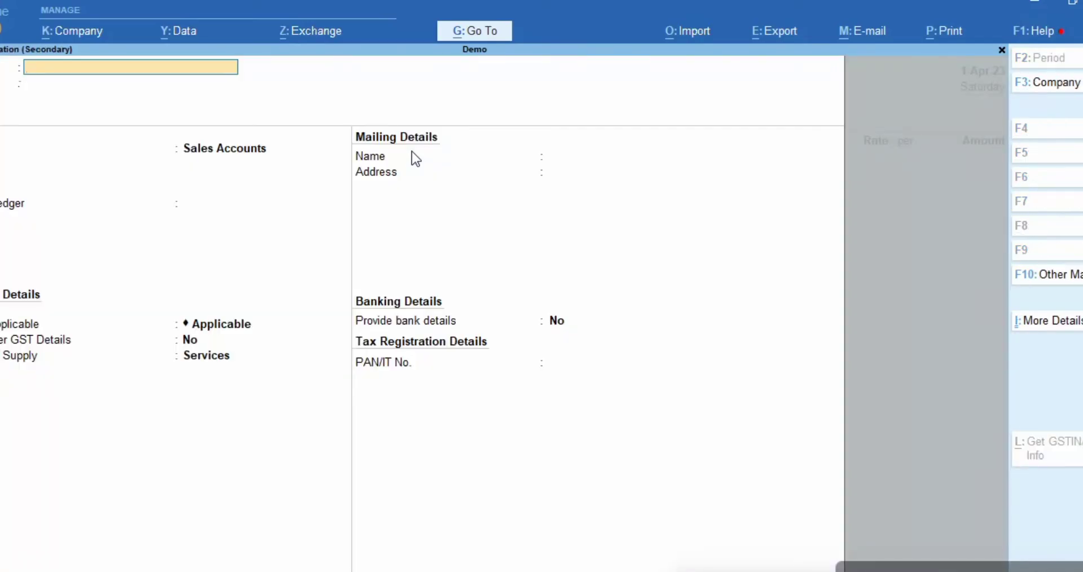
type("Rps Traders")
key("Return")
key("Return")
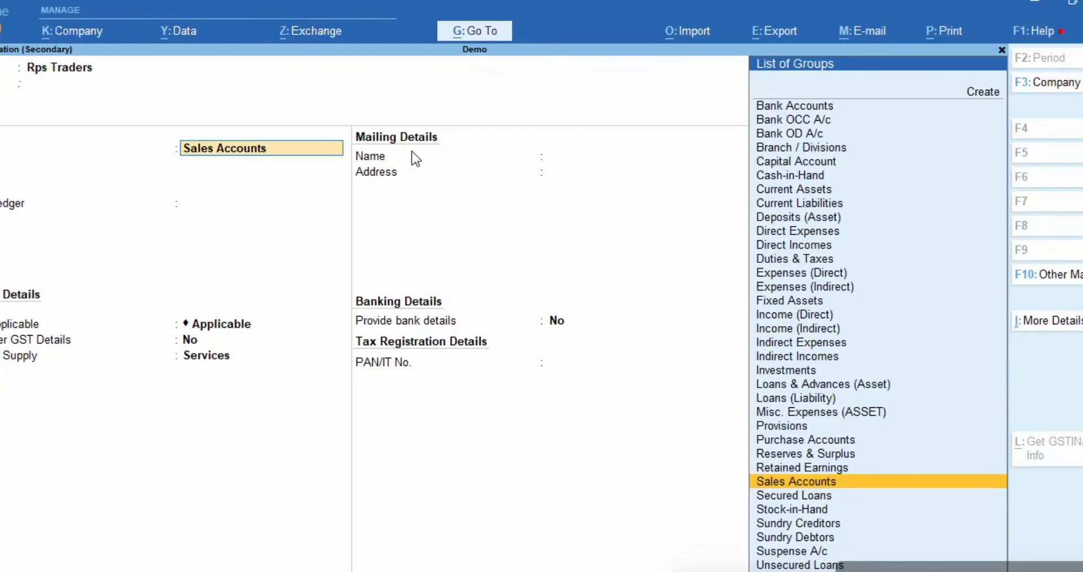
type("Deb")
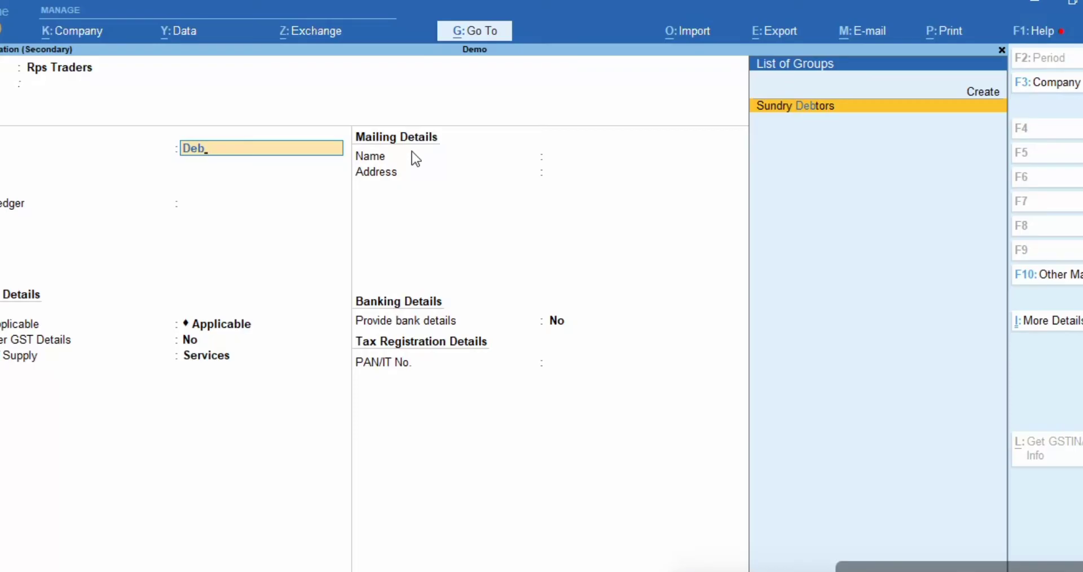
key("Return")
key("ctrl+a")
Use Rps Traders as the voucher's party and accept its details with the dispatch fields left blank
key("Return")
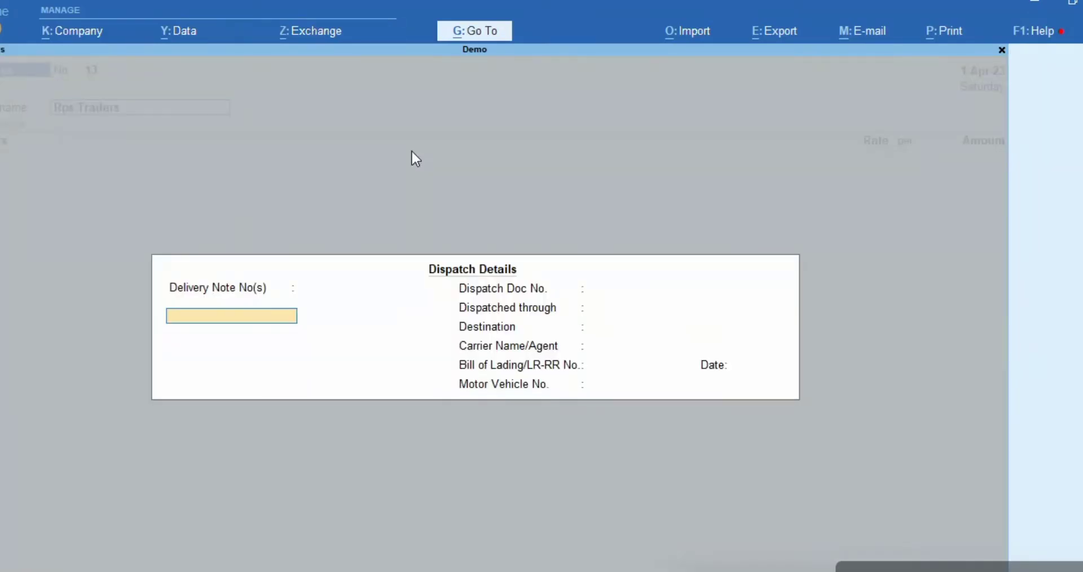
key("ctrl+a")
key("ctrl+a")
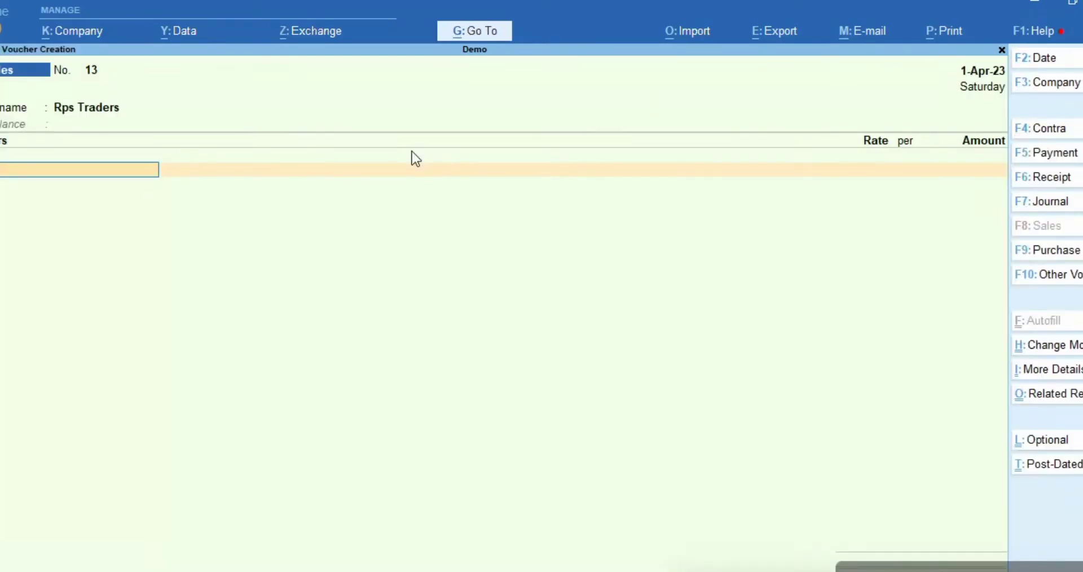
Start a new income ledger named Gst Consultancy under Indirect Incomes, with ledger type Not Applicable and GST Applicable
key("alt+c")
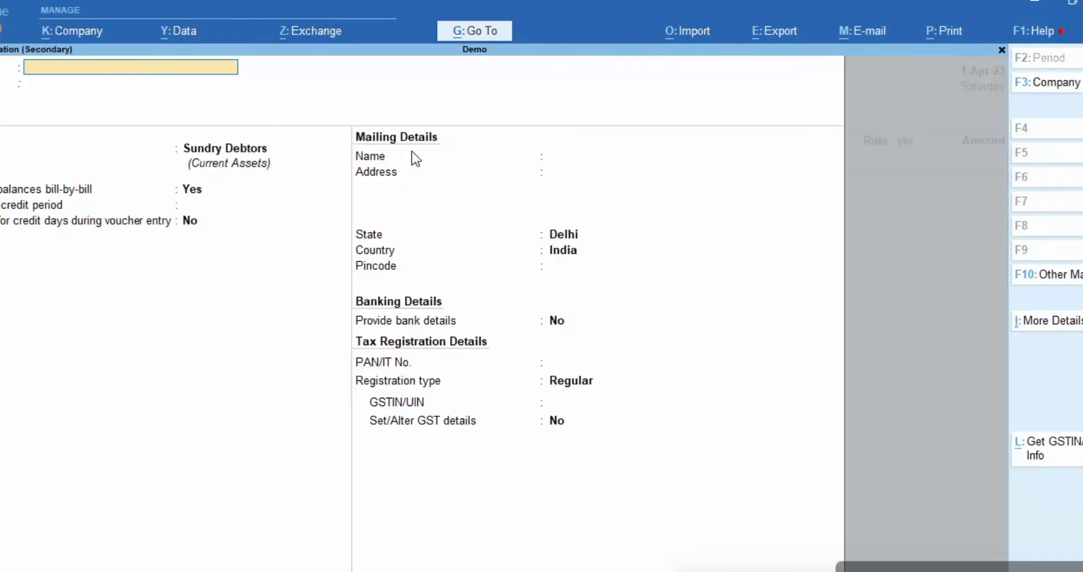
type("Gst consultancy")
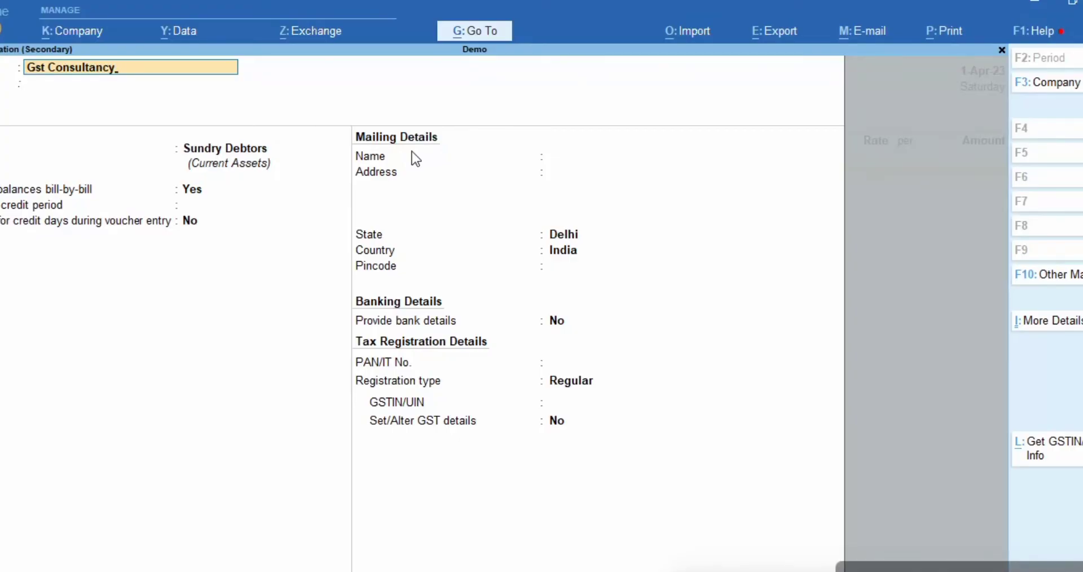
key("Return")
key("Return")
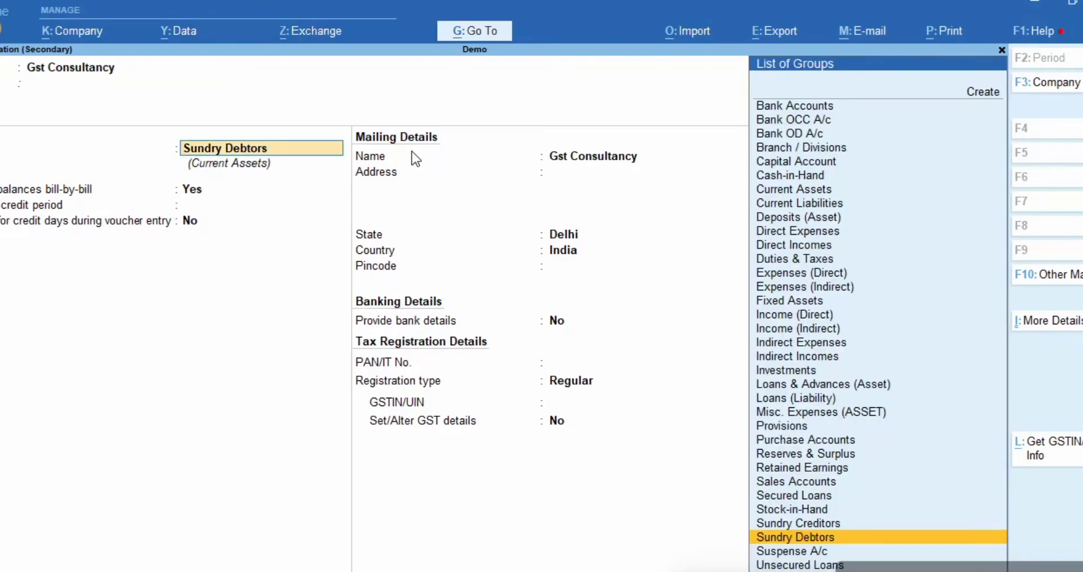
type("Inc")
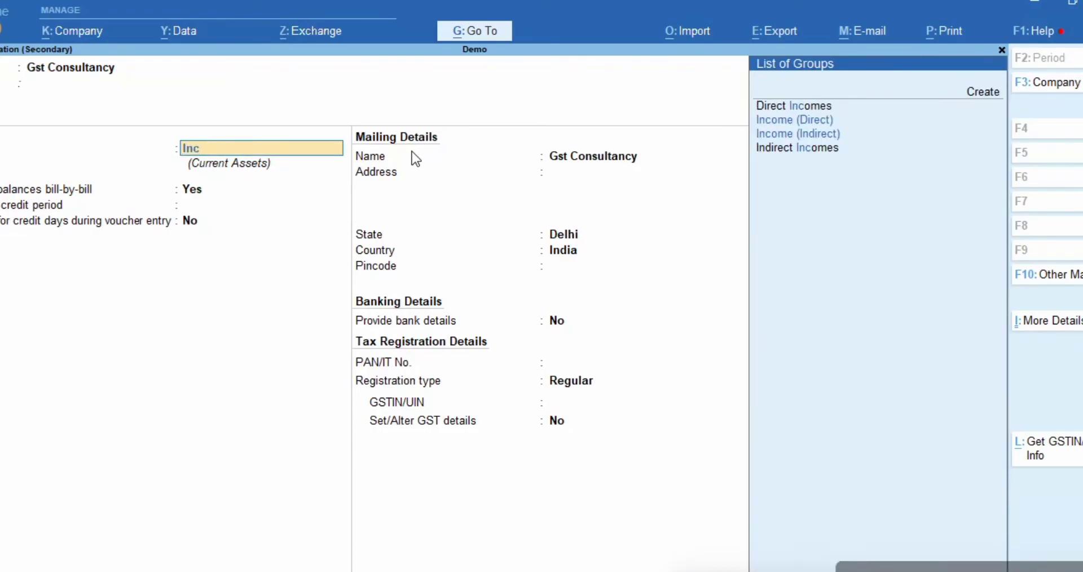
key("Down")
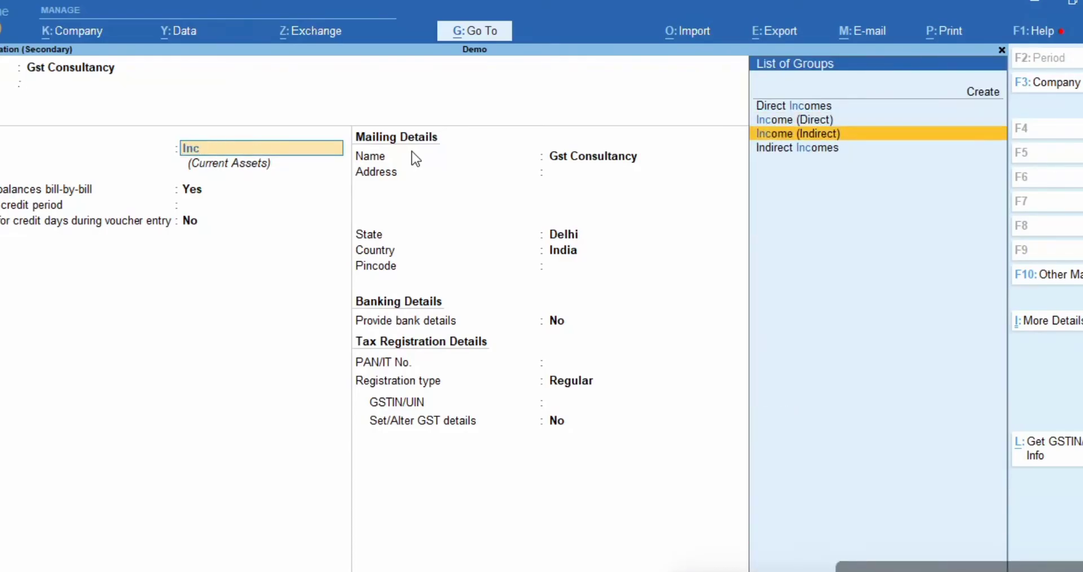
key("Up")
key("Down")
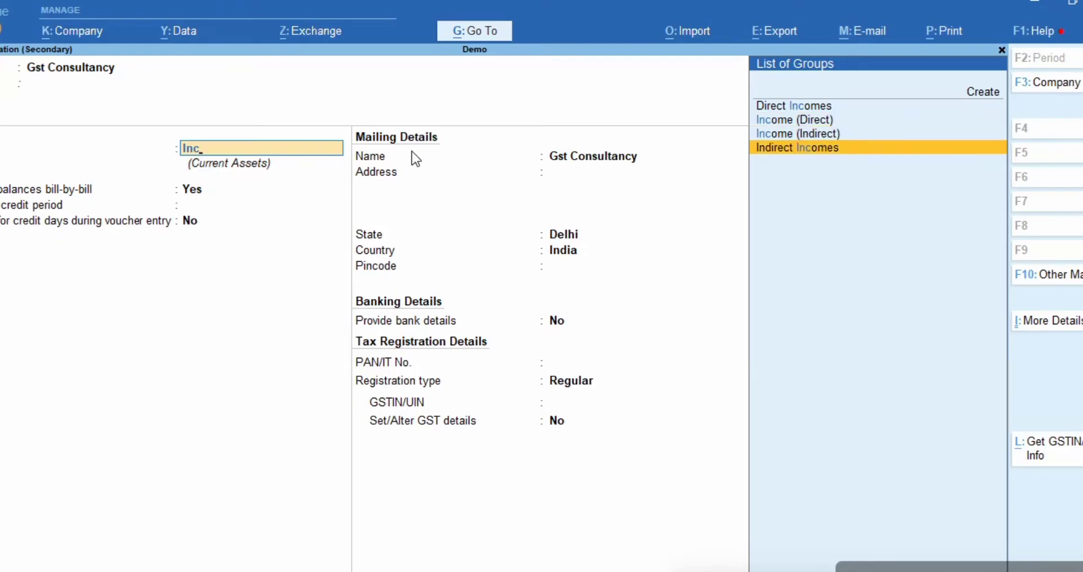
key("Return")
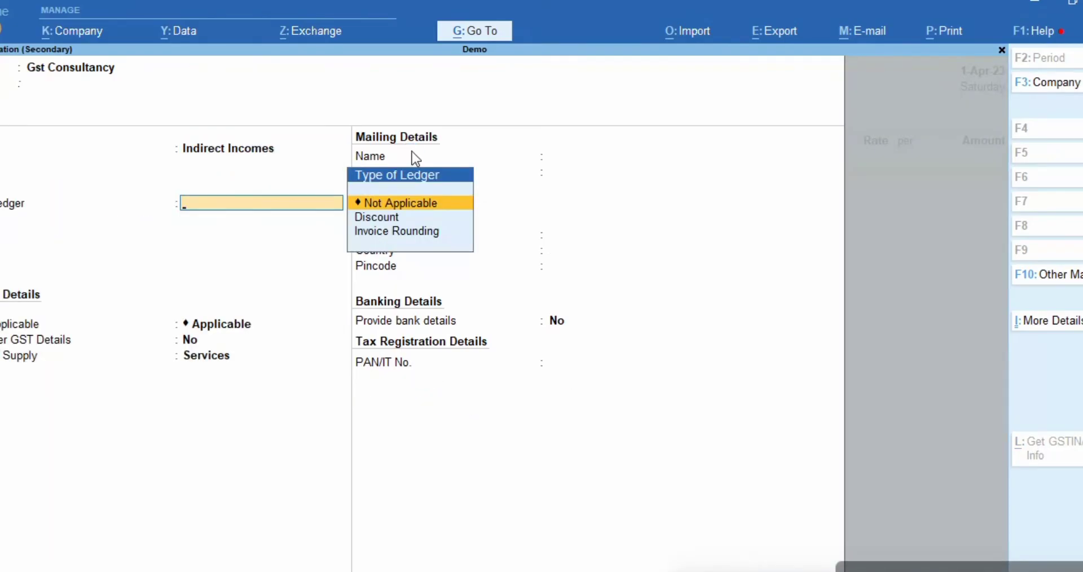
key("Return")
key("Return")
Enable GST details for the Gst Consultancy ledger and set the nature of transaction to Sales Taxable
type("y")
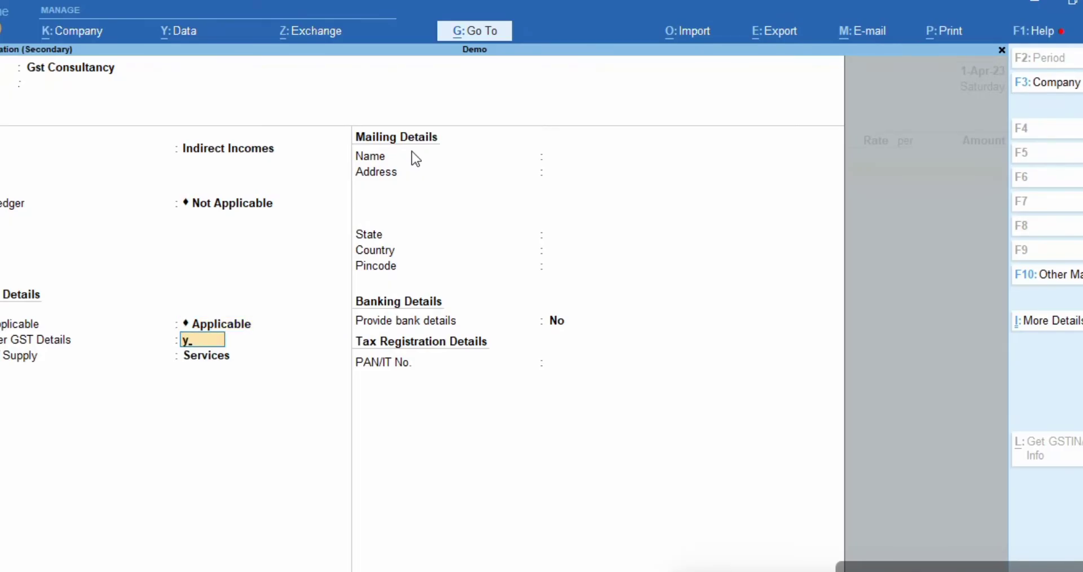
key("Return")
key("Return")
key("Return")
type("Sa")
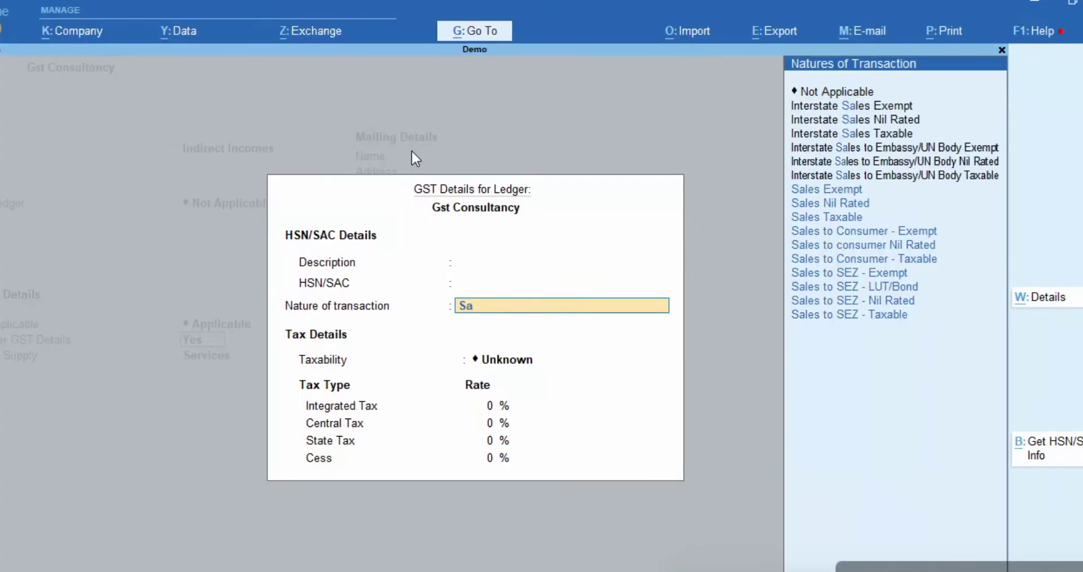
type("l")
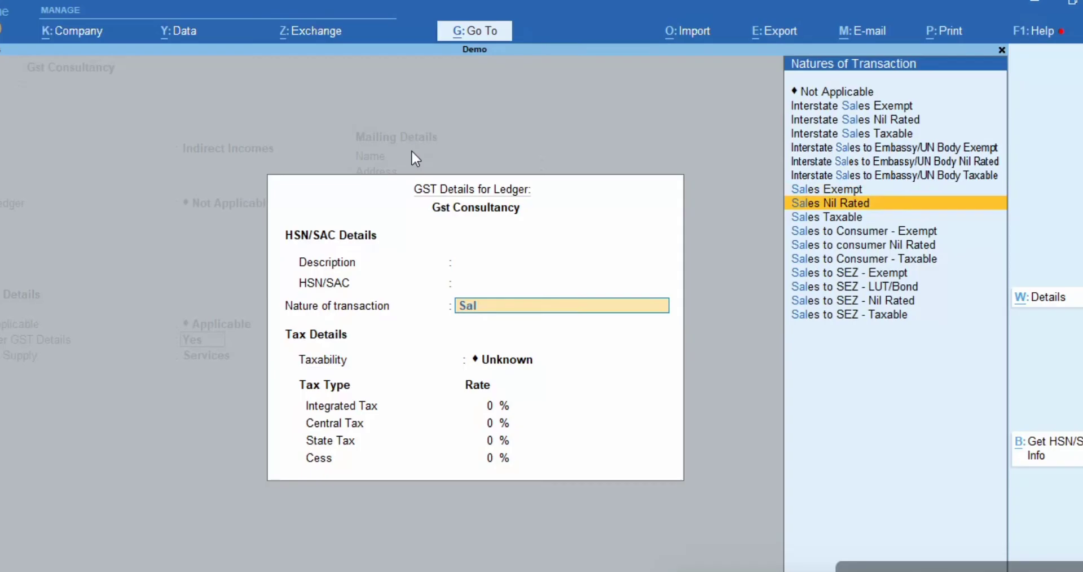
key("Down")
key("Return")
Set the integrated tax rate to 18%, keep the supply type as Services, and save the Gst Consultancy ledger
type("1")
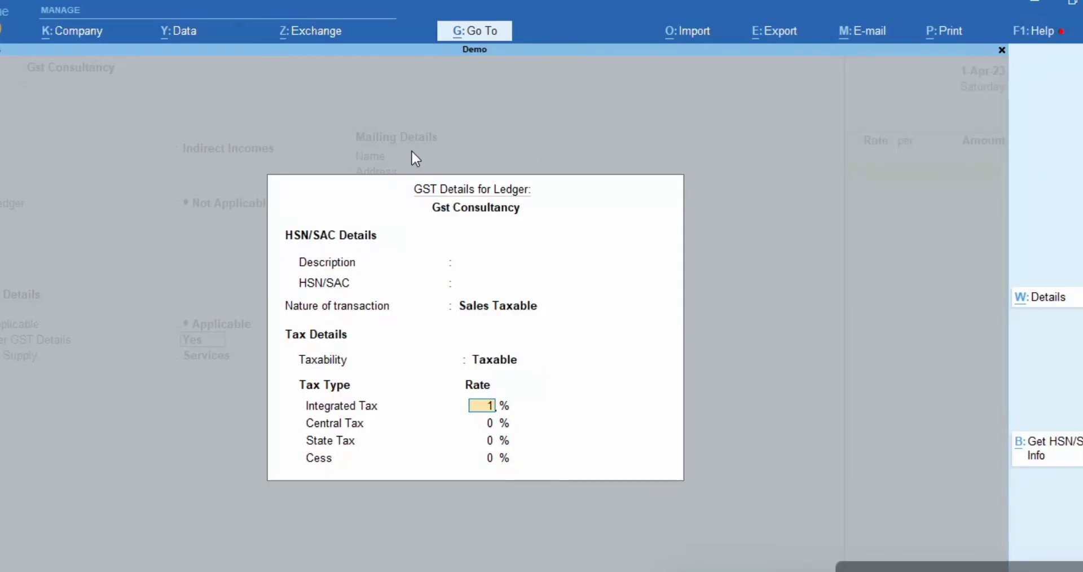
type("0")
key("BackSpace")
type("8")
key("Return")
key("Return")
key("Return")
key("Return")
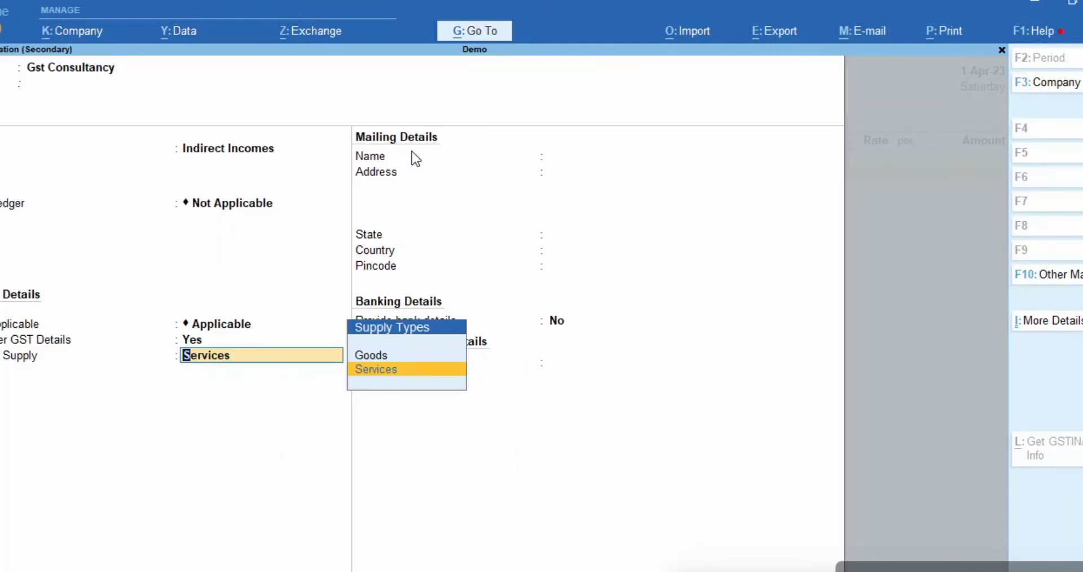
key("Return")
key("ctrl+a")
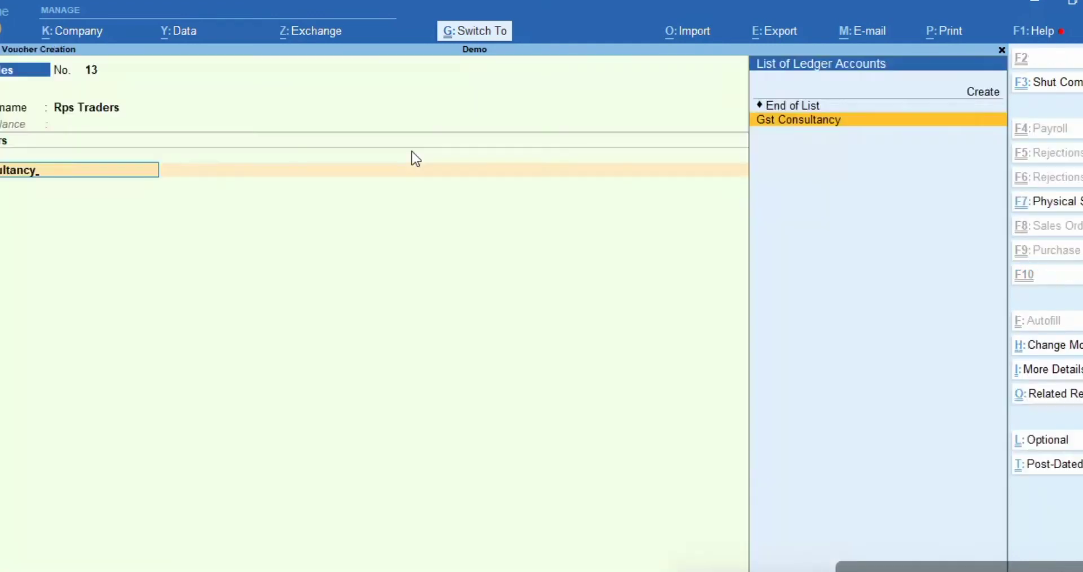
Add Gst Consultancy to the voucher with an amount of 4,500 and accept the Sales Taxable classification
key("Return")
key("Return")
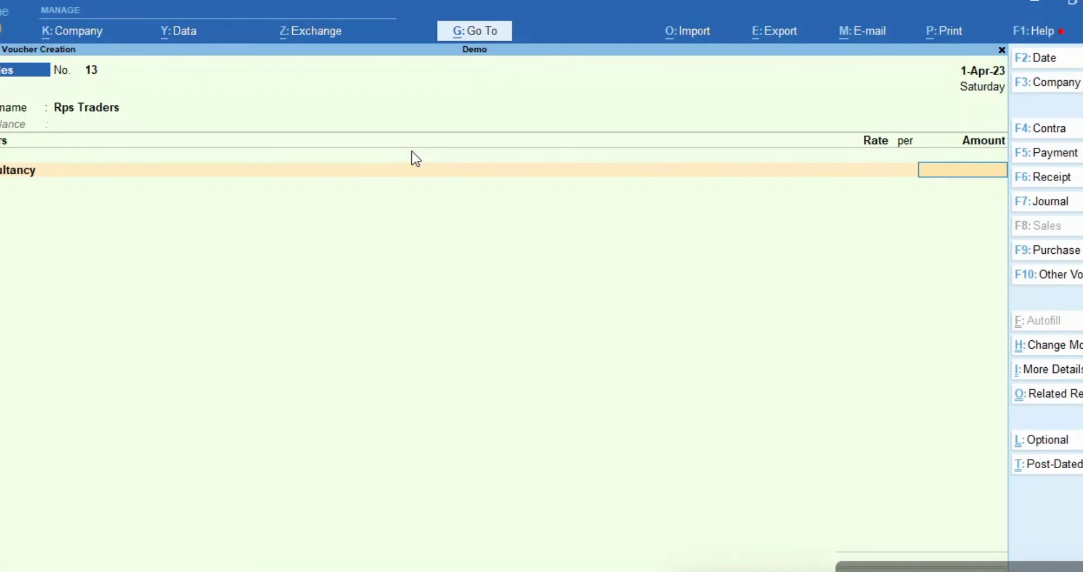
type("4,")
type("500")
key("Return")
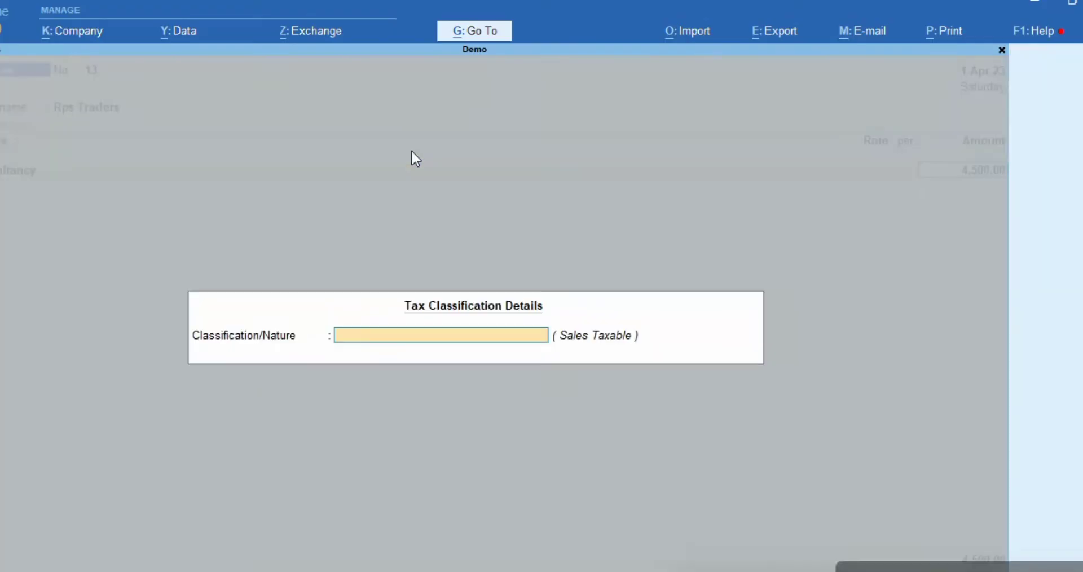
key("Return")
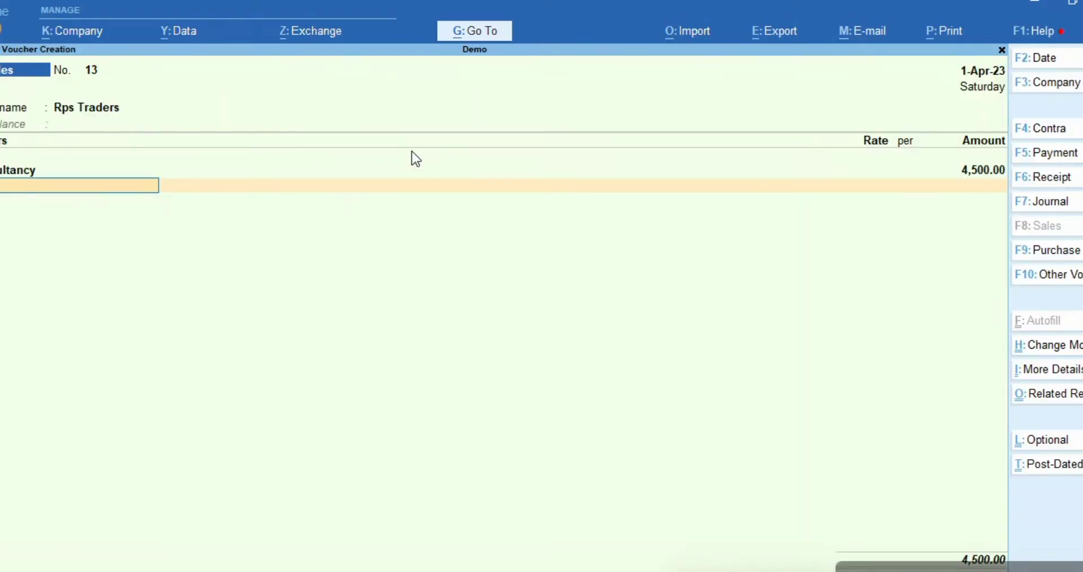
Add the Output Cgst ledger as a tax line below Gst Consultancy
type("out")
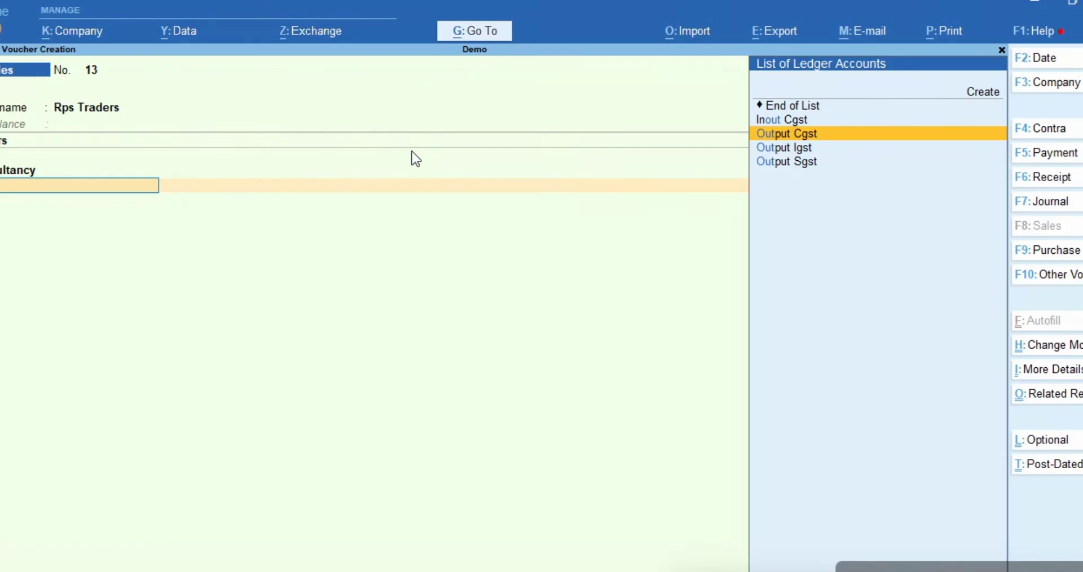
key("Return")
key("Return")
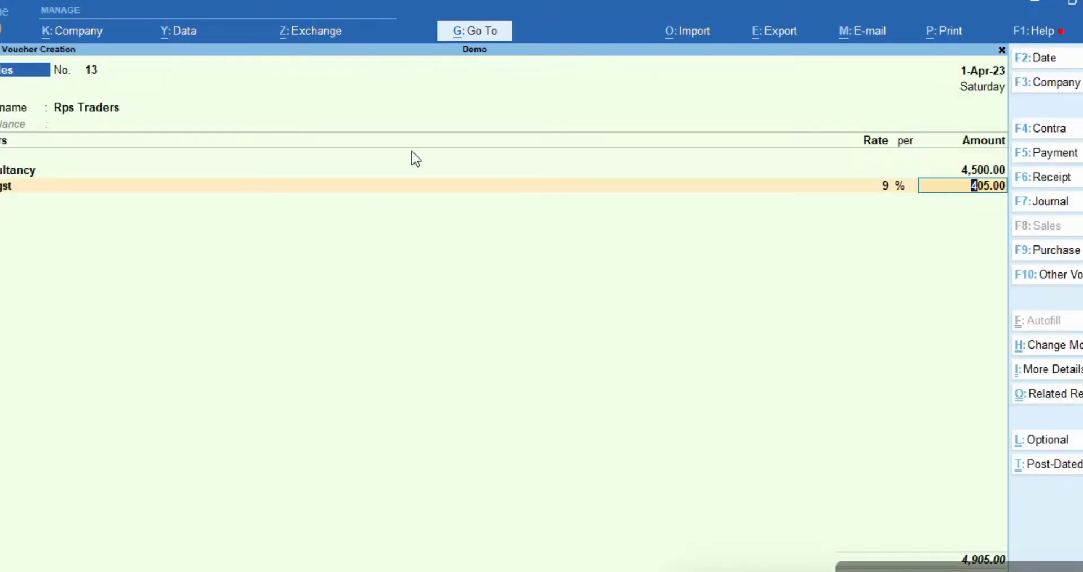
key("Return")
Add the Output Sgst ledger below Output Cgst, leaving its ledger description blank
type("ou")
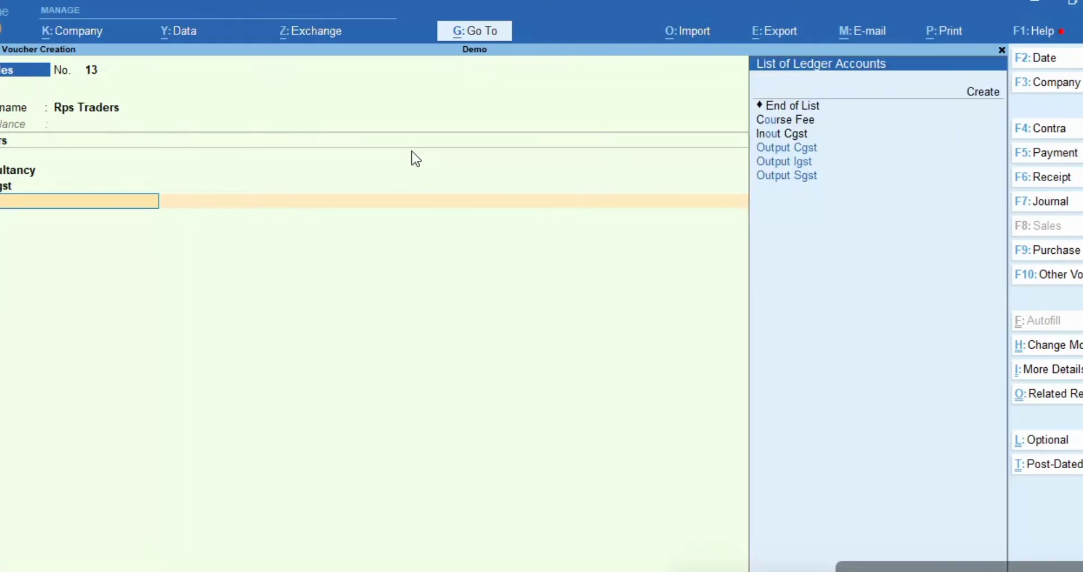
key("Down")
key("Down")
key("Return")
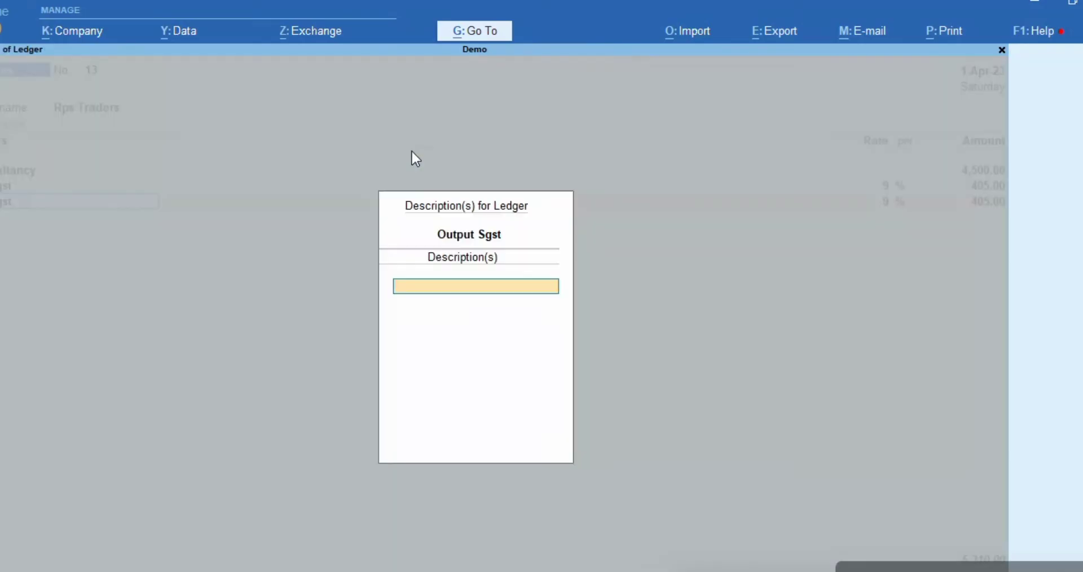
key("Return")
key("Return")
key("Return")
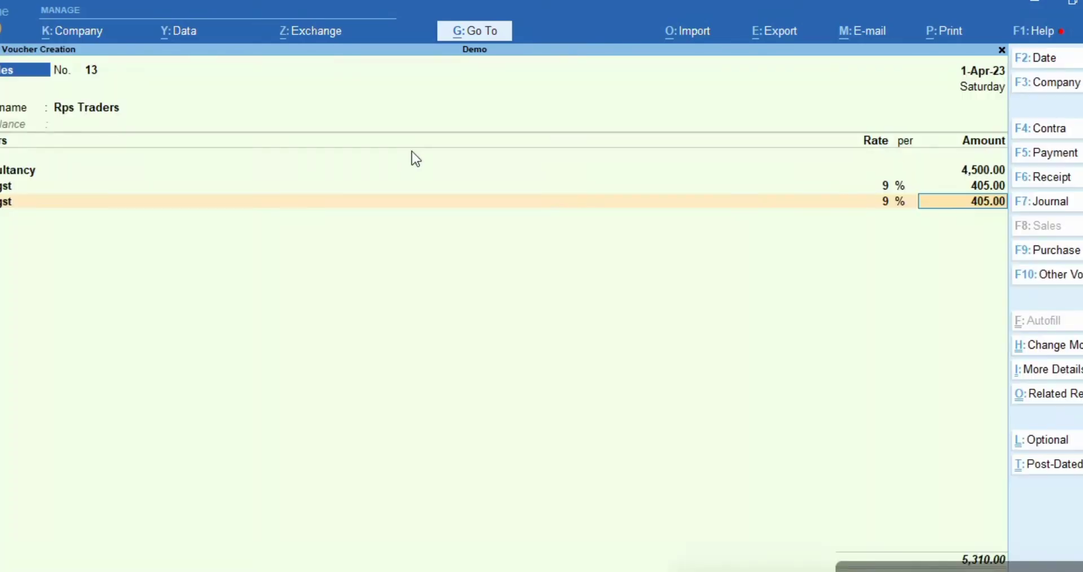
Accept New Ref 13 in the bill-wise details for Rps Traders and save the sales voucher
key("Return")
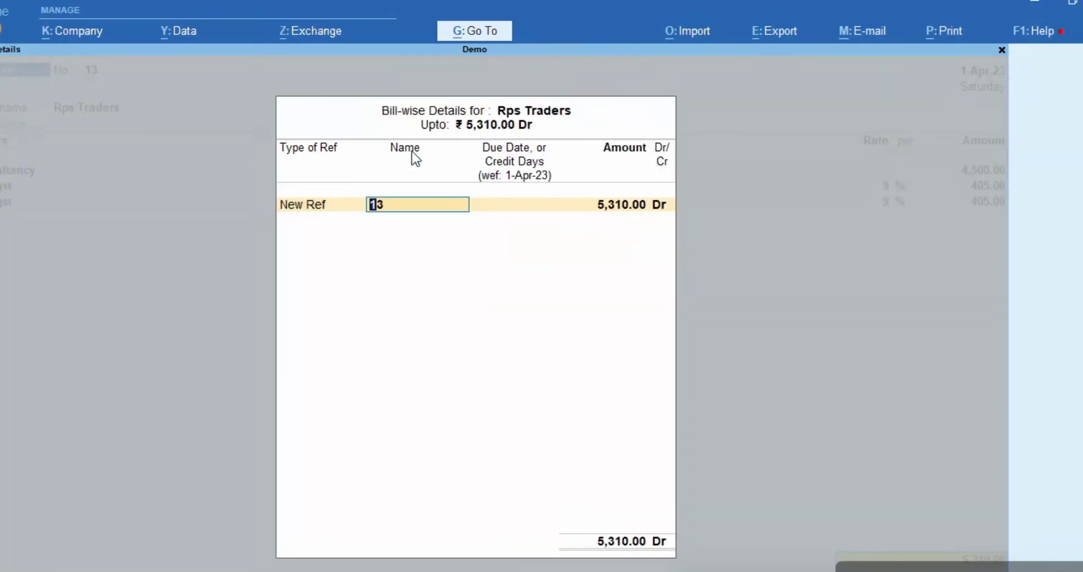
key("Return")
key("Return")
key("Return")
key("Return")
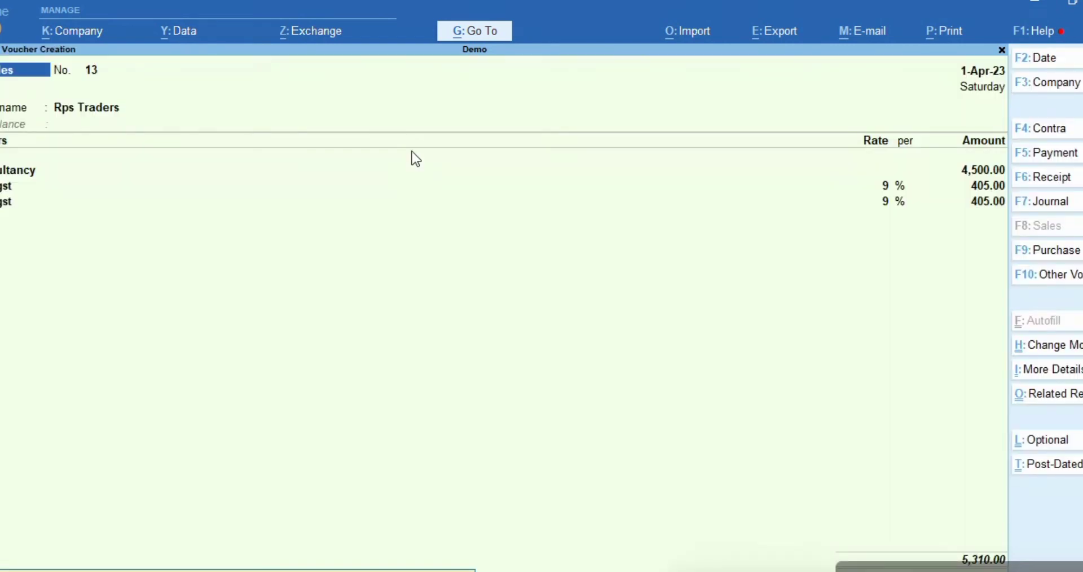
key("ctrl+a")
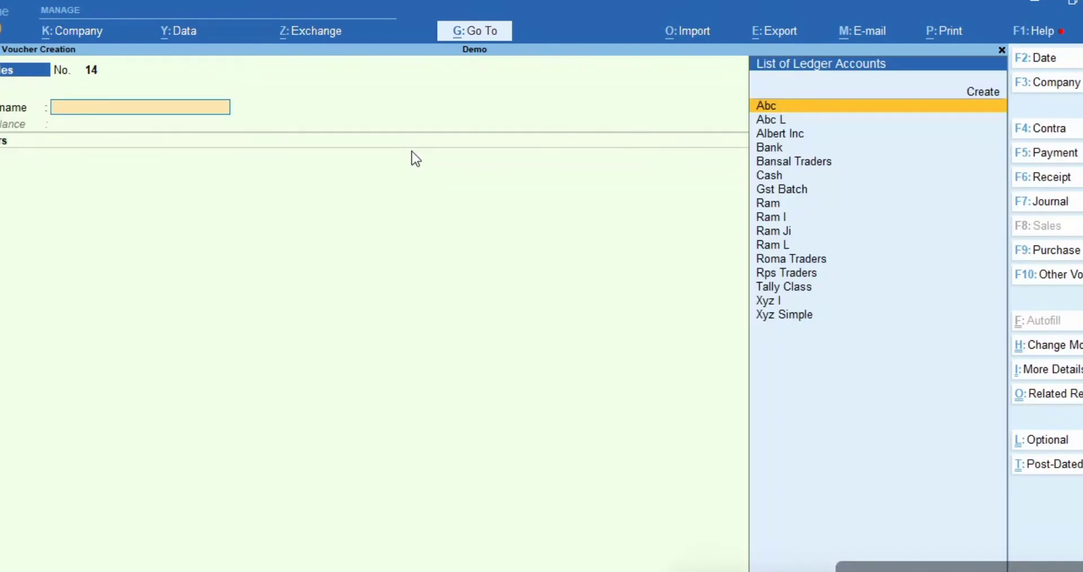